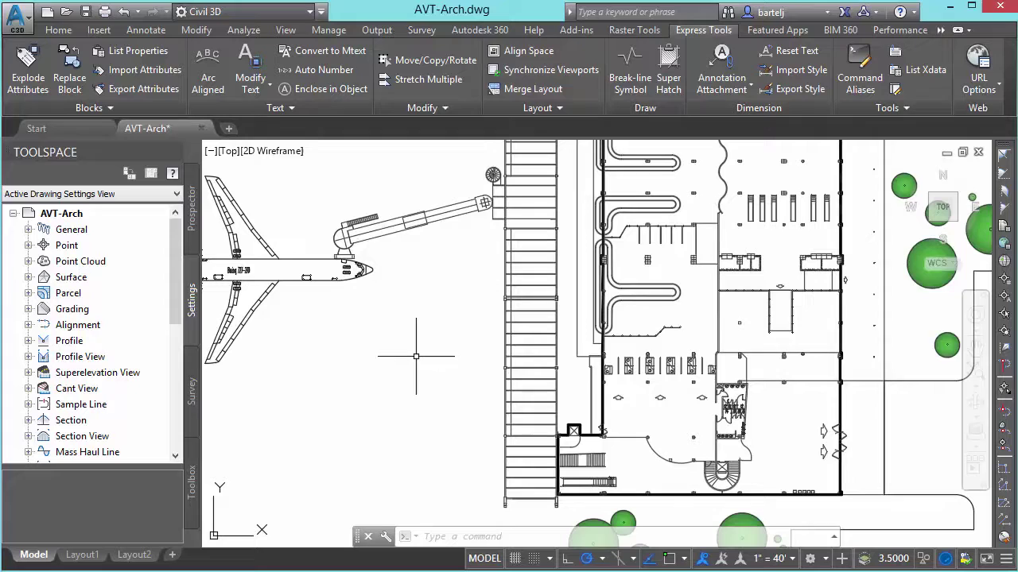
Run SYSVDLG to open the System Variables editor and scroll through its variable list
click(447, 539)
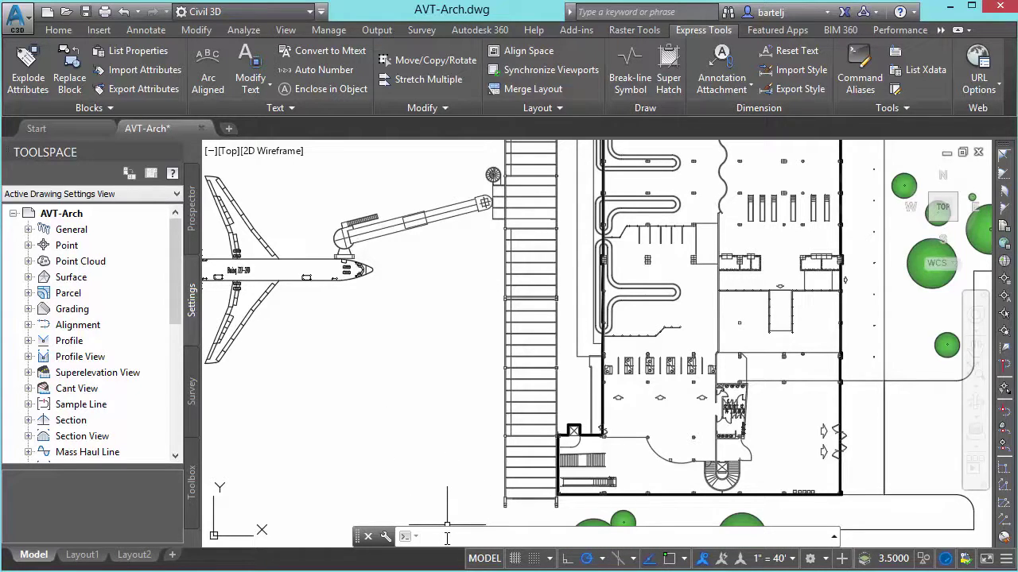
text(sysvdlg)
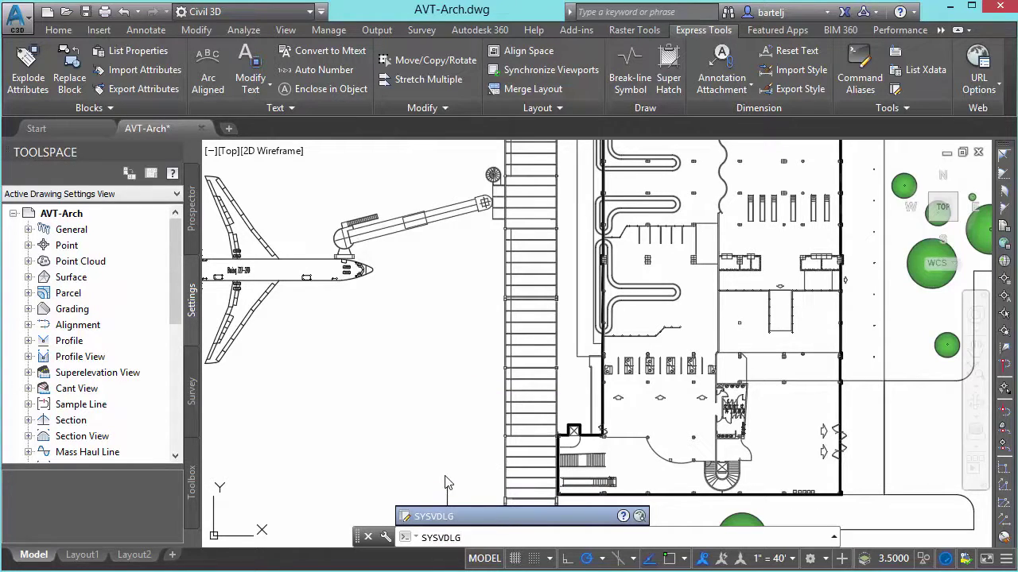
key(Return)
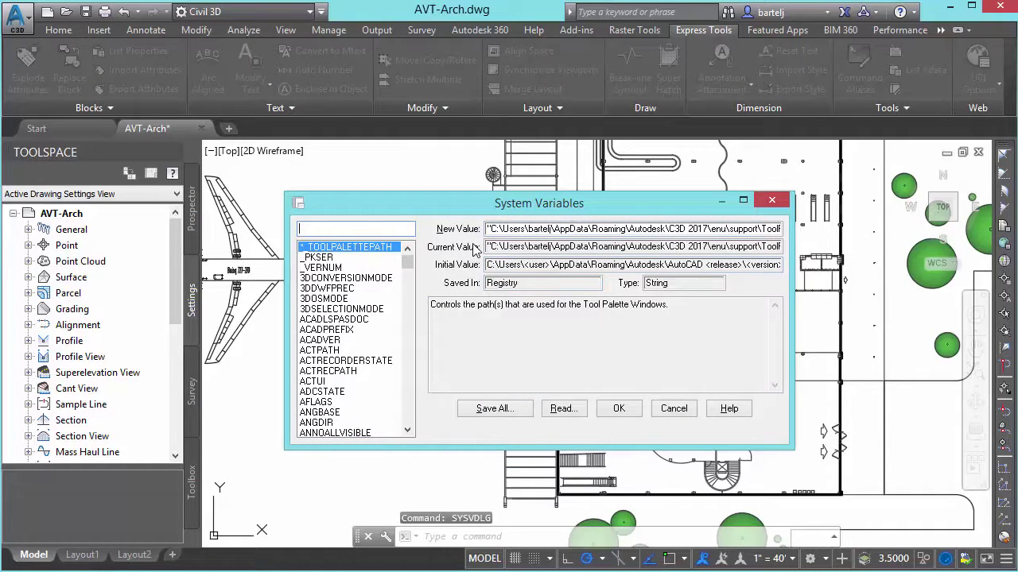
drag(407, 269, 408, 360)
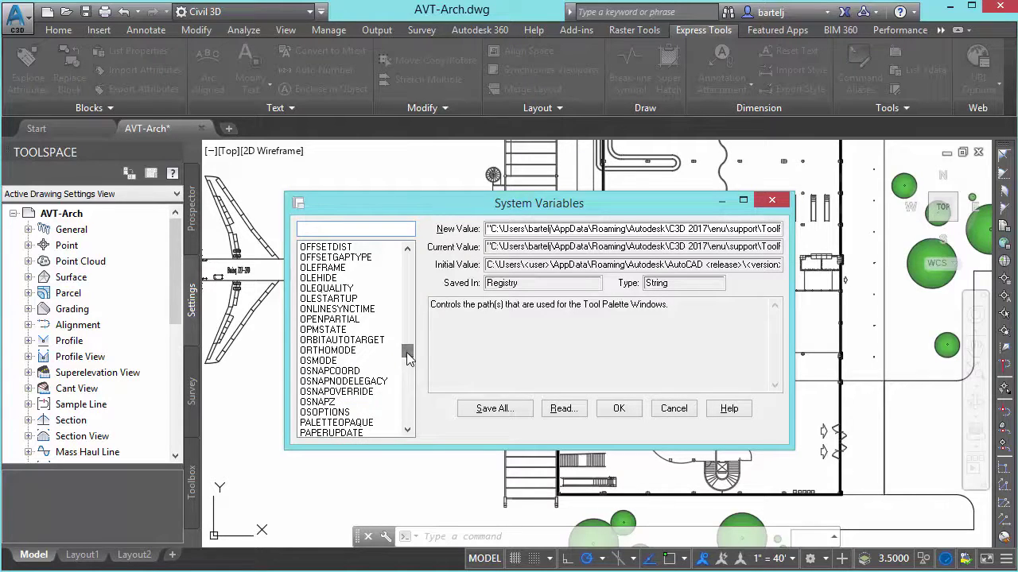
Select OSMODE to read its details (current 0, initial 4133), then scroll the list back up
click(322, 362)
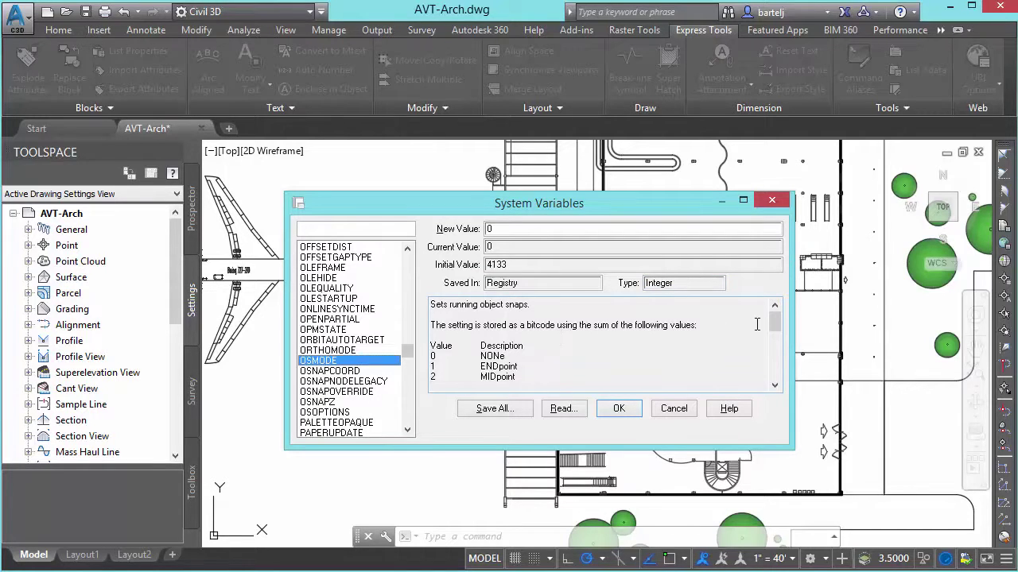
mouse_move(773, 322)
mouse_down()
mouse_move(776, 371)
mouse_move(775, 320)
mouse_up()
drag(408, 353, 417, 265)
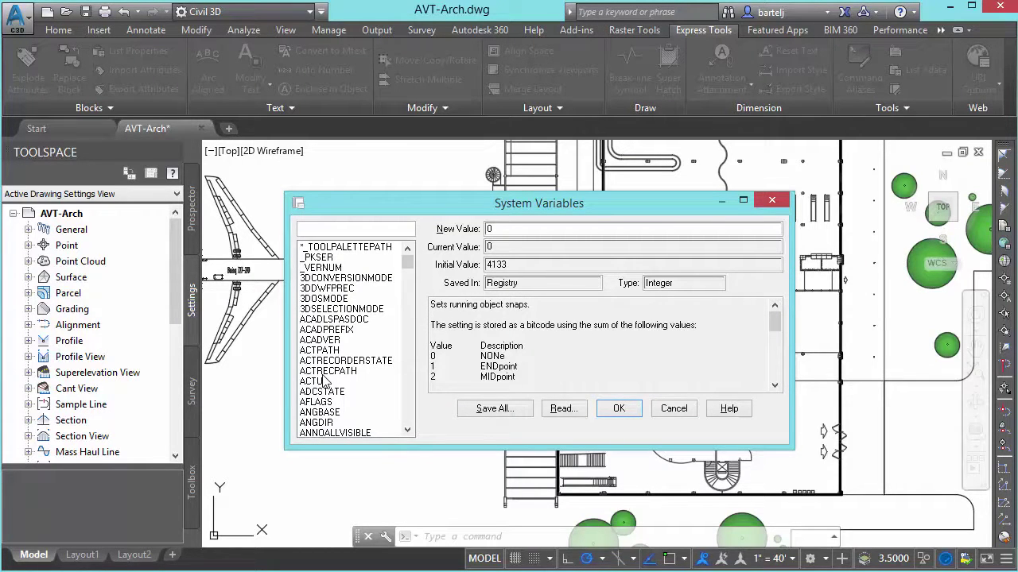
Save all system variables as script file Sample.scr in Desktop\Tool for Tuesday
click(512, 409)
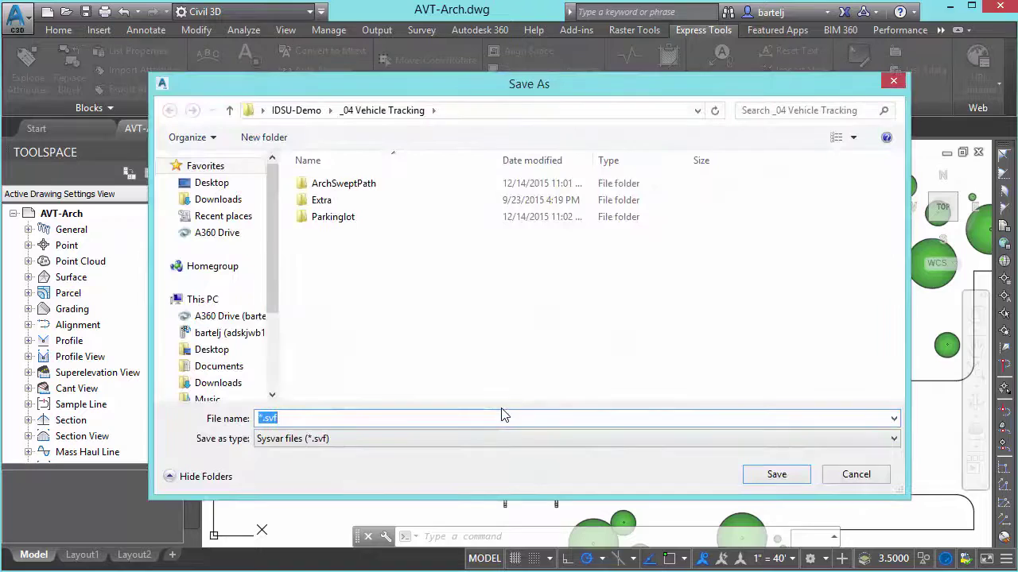
click(894, 440)
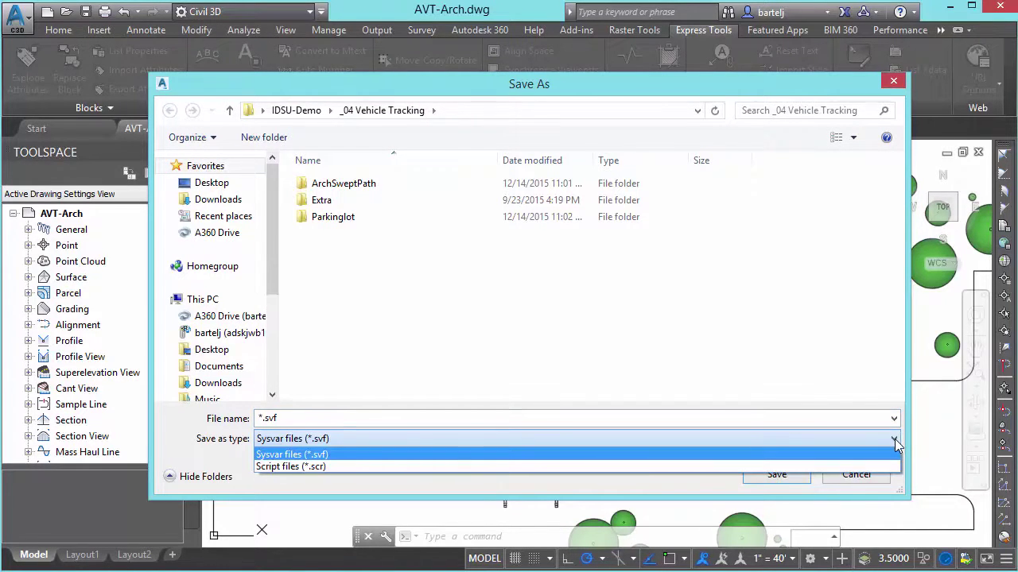
click(341, 466)
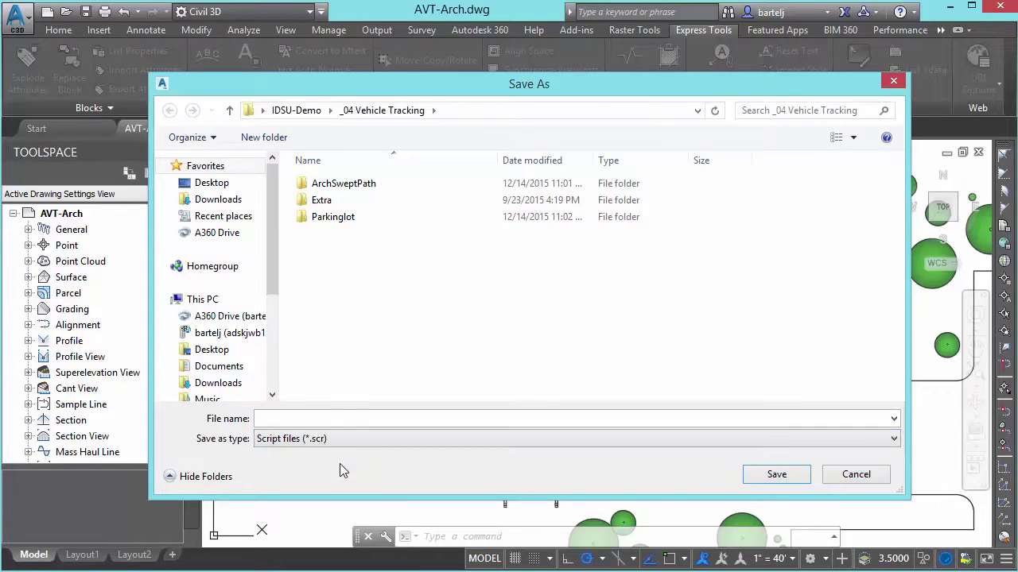
click(322, 417)
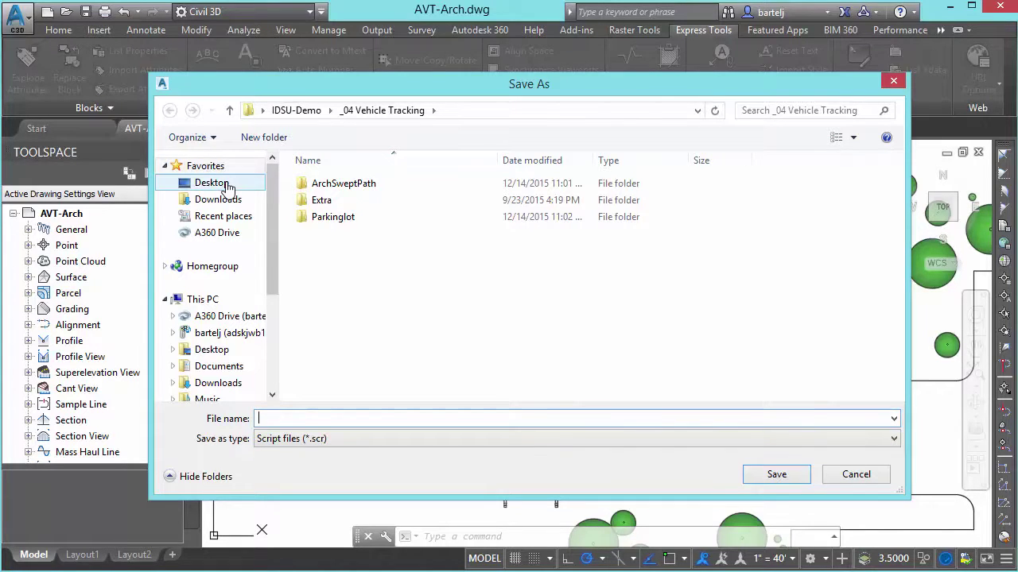
click(211, 183)
drag(900, 226, 900, 350)
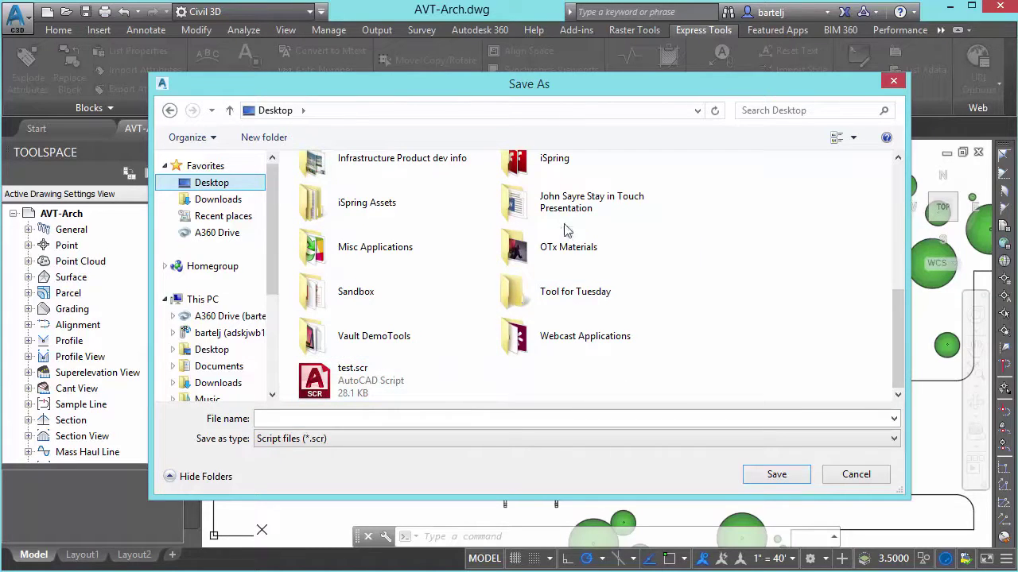
double_click(542, 301)
click(326, 419)
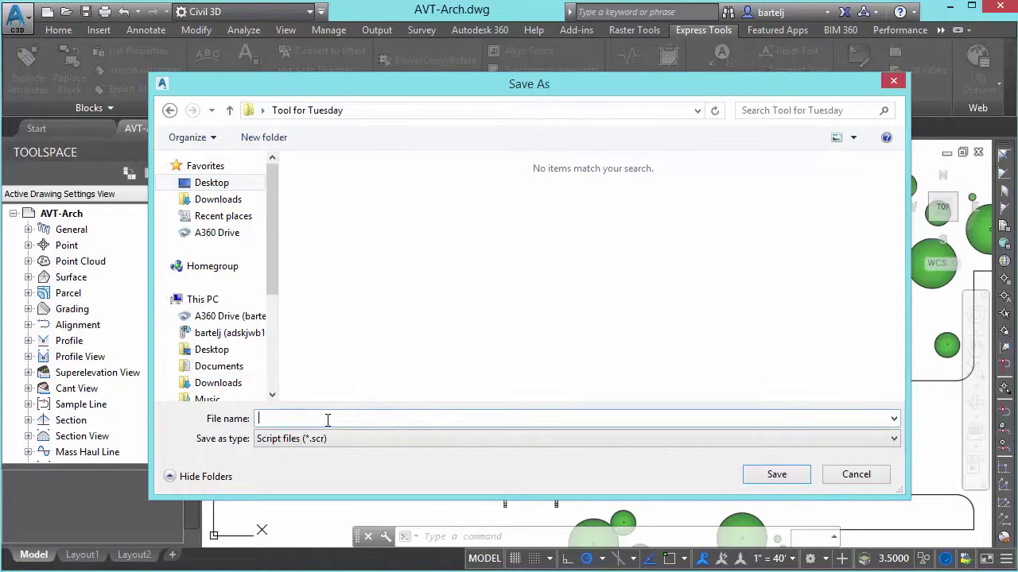
text(Sample)
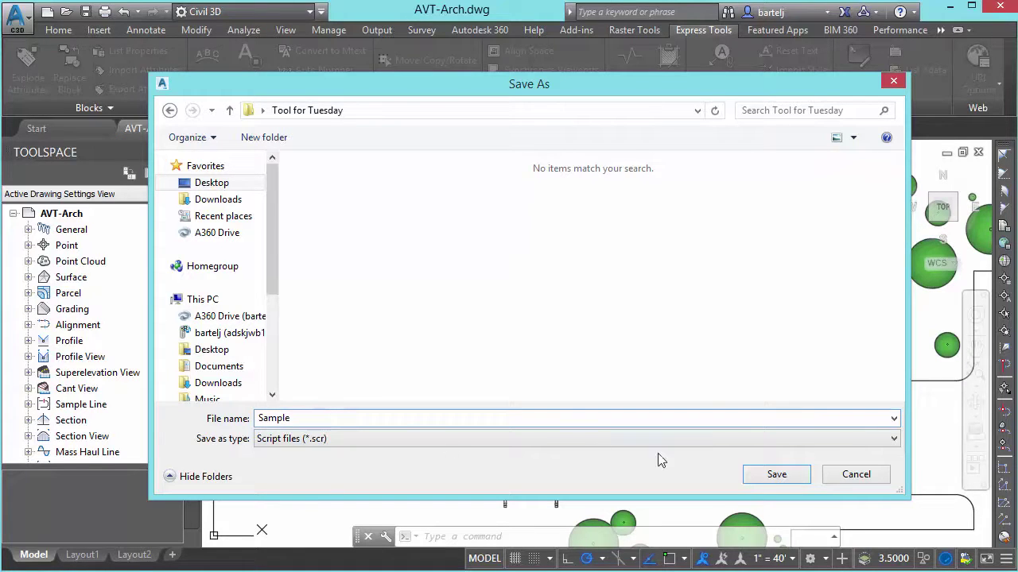
click(767, 475)
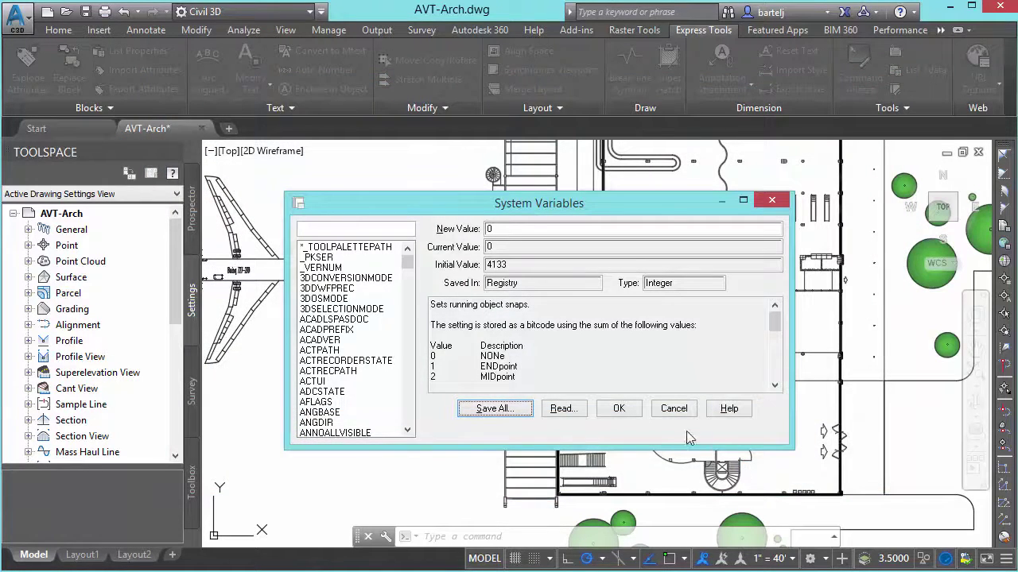
Close the System Variables editor and browse File Explorer to the Desktop's Tool for Tuesday folder
click(618, 408)
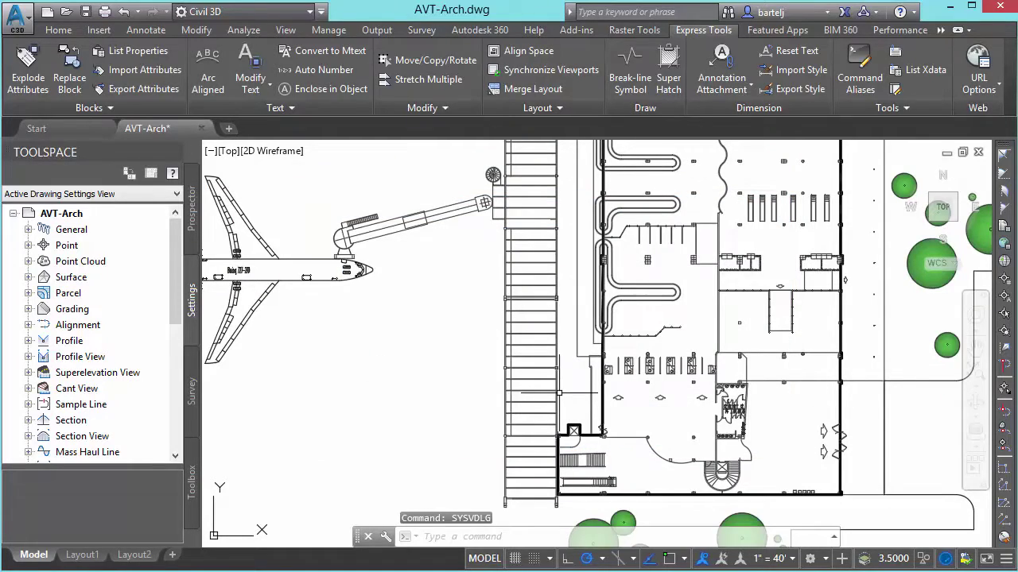
key(super+e)
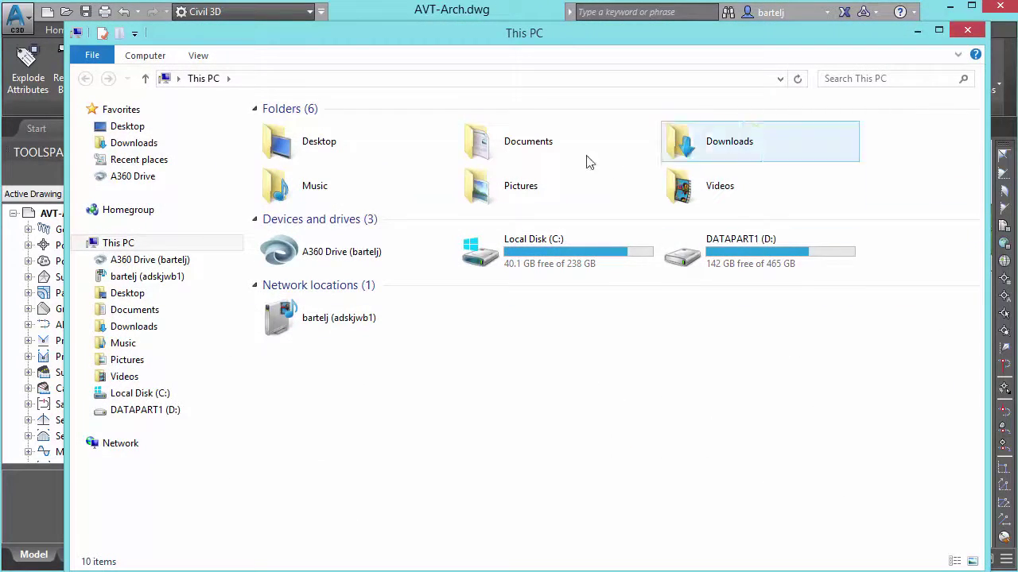
double_click(332, 152)
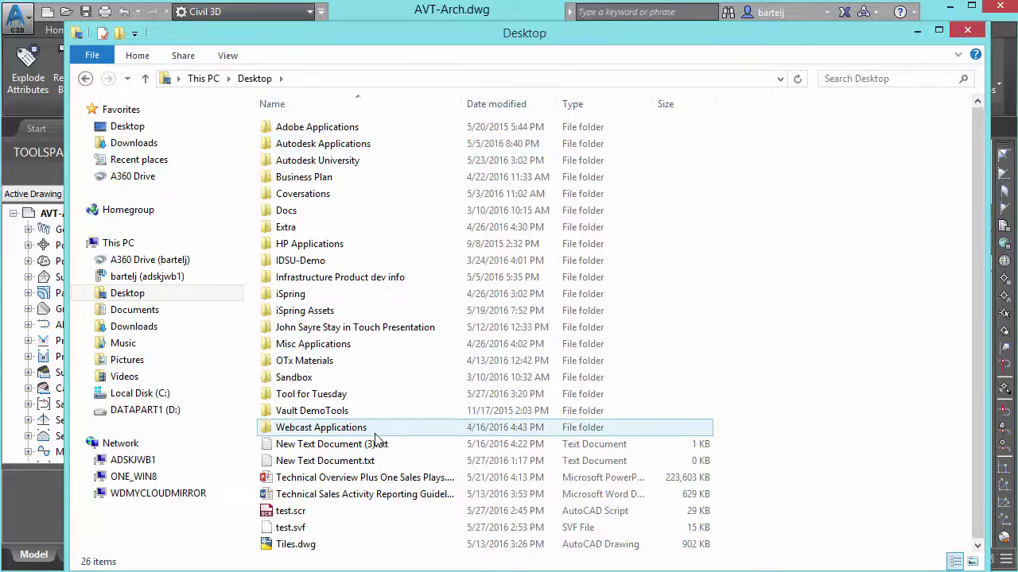
click(346, 397)
Open Sample.scr from Tool for Tuesday in Notepad, scroll its setvar lines, then close it
double_click(347, 395)
double_click(294, 155)
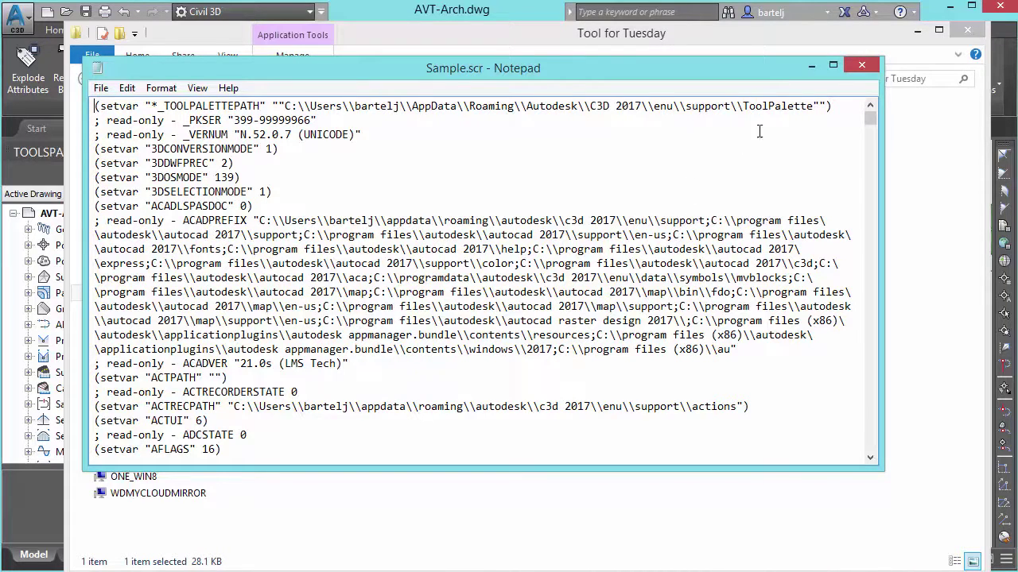
drag(868, 119, 871, 140)
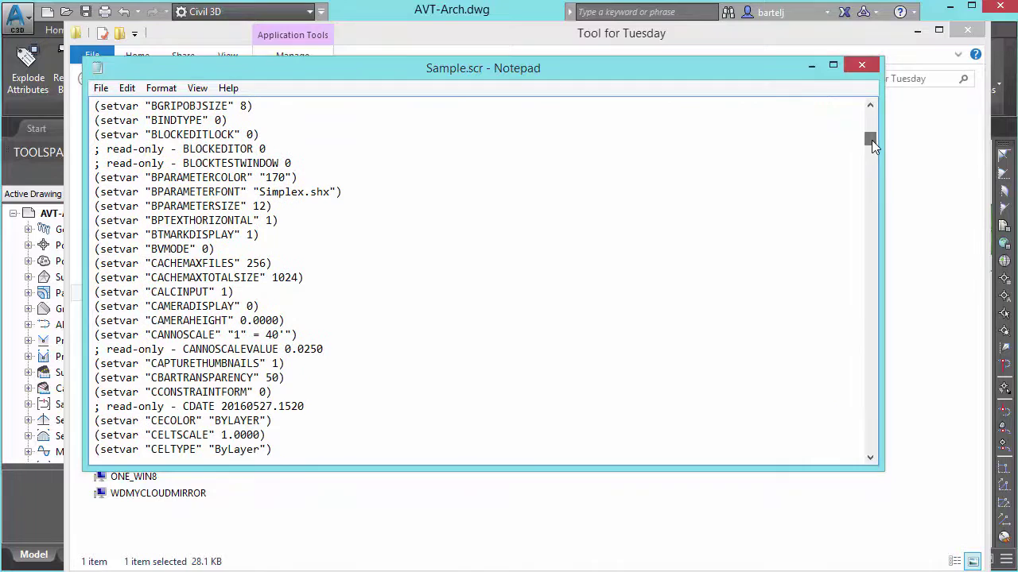
click(859, 67)
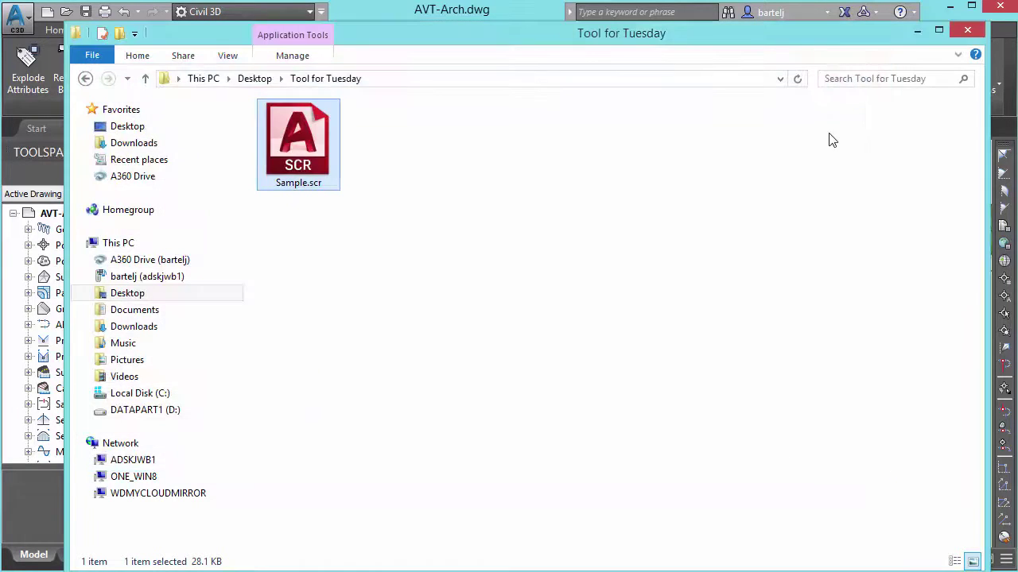
Close File Explorer and reopen the System Variable Editor from the Express Tools tab
click(967, 34)
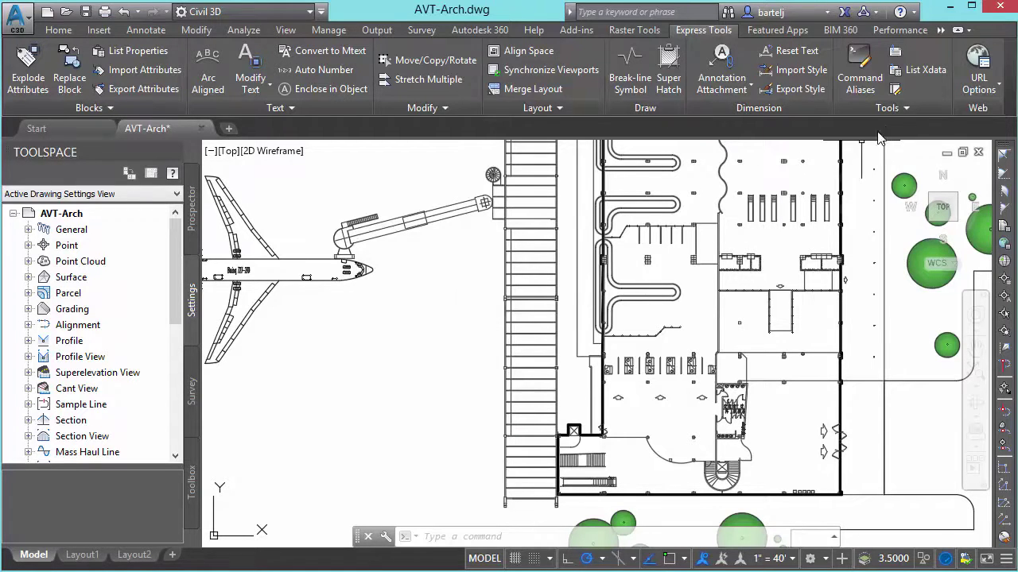
click(895, 91)
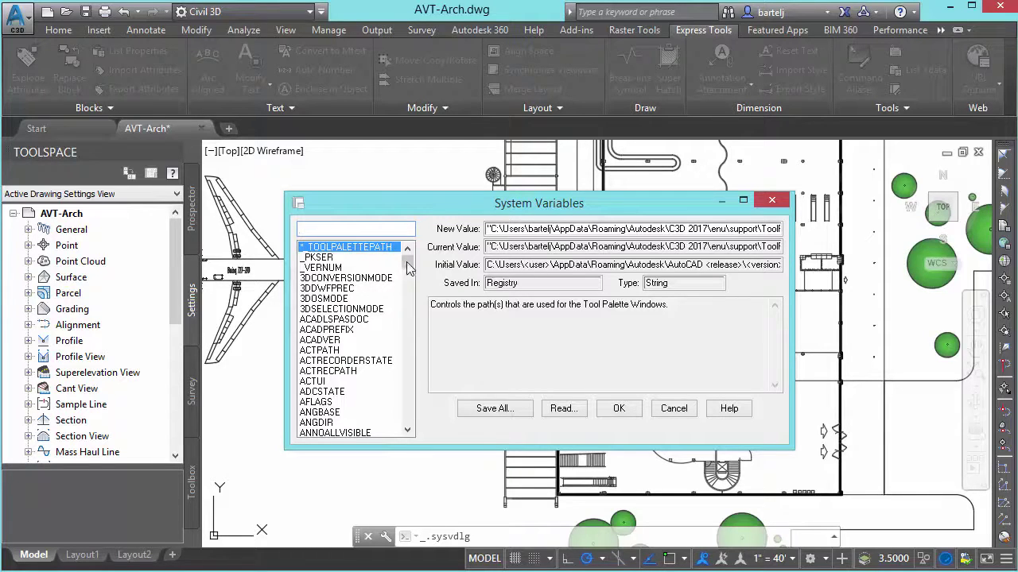
mouse_move(407, 268)
mouse_down()
mouse_move(411, 334)
mouse_move(412, 262)
mouse_up()
Export every system variable to Master.svf in Desktop\Tool for Tuesday, then close the editor
click(493, 409)
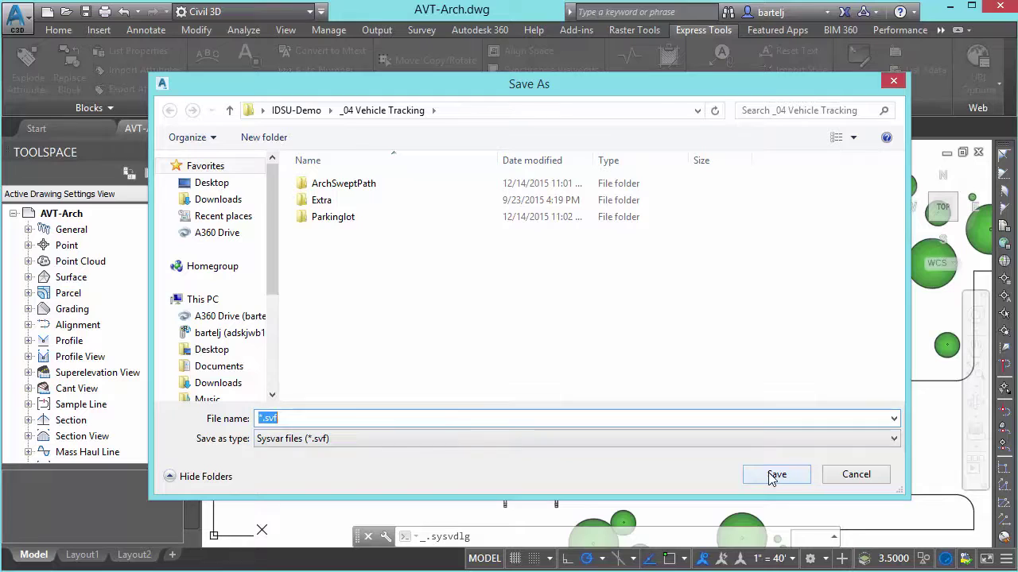
click(225, 185)
drag(898, 221, 856, 363)
double_click(582, 298)
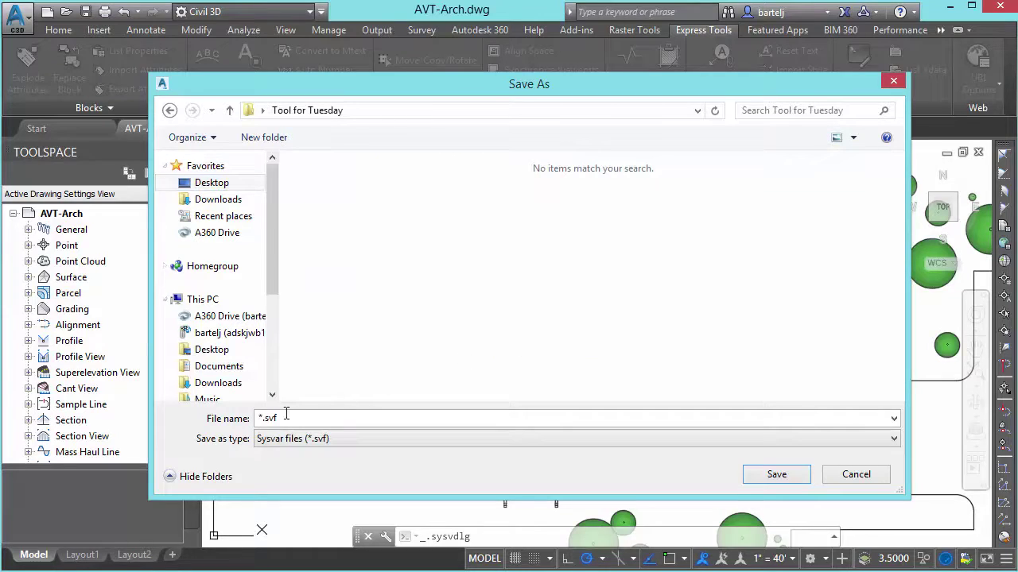
drag(286, 418, 258, 420)
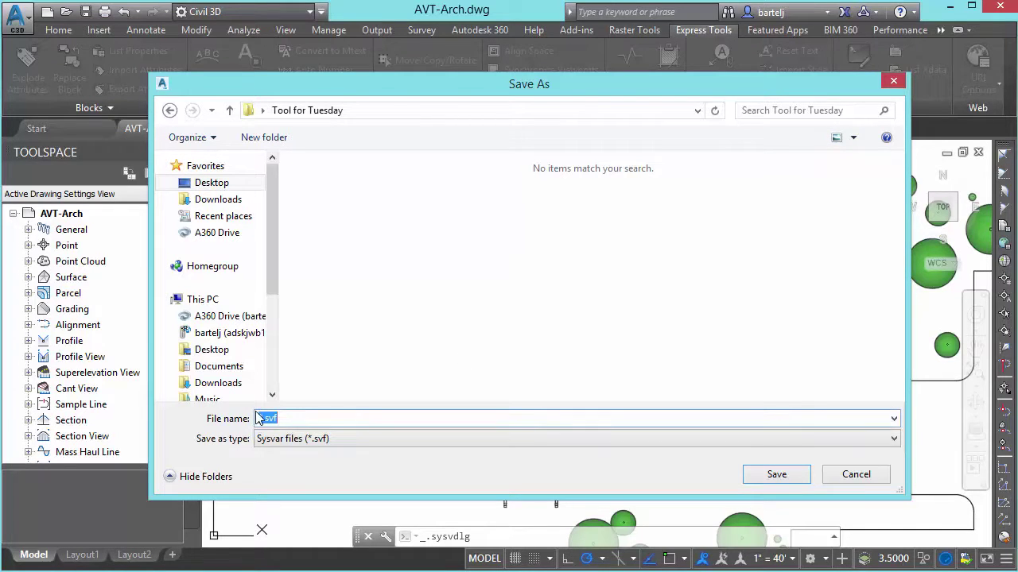
text(Master)
click(775, 474)
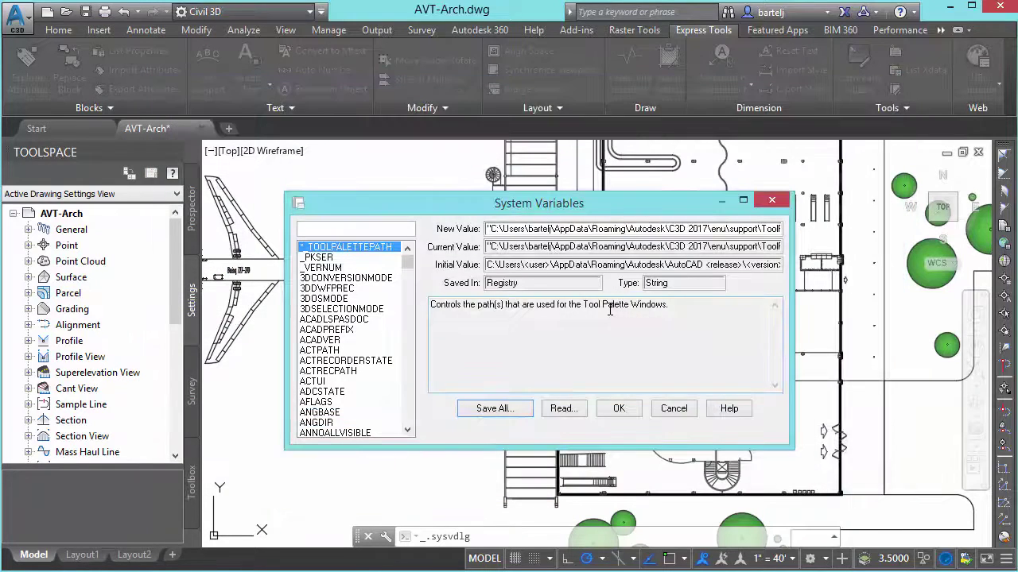
click(619, 409)
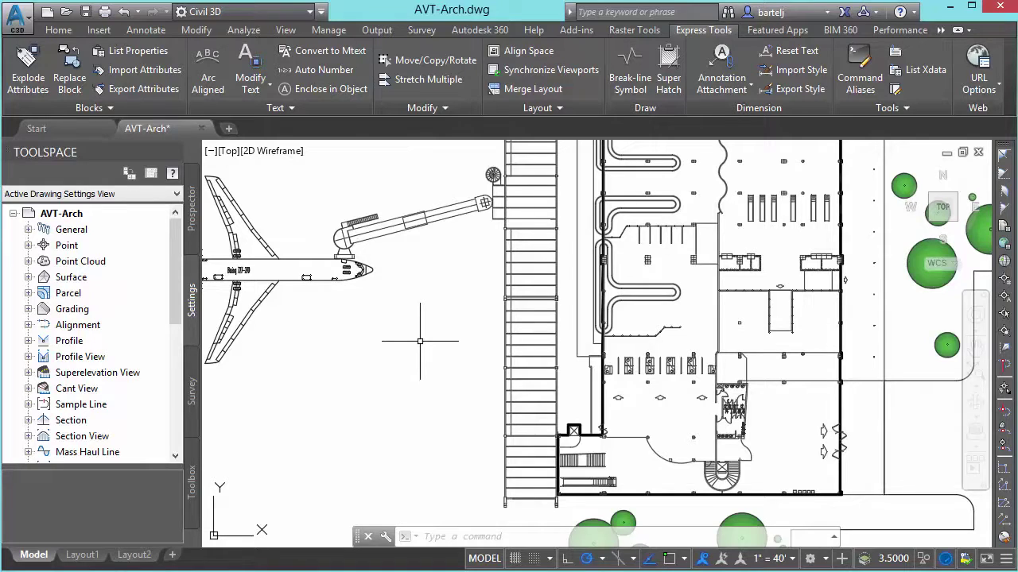
text(SNAPANG)
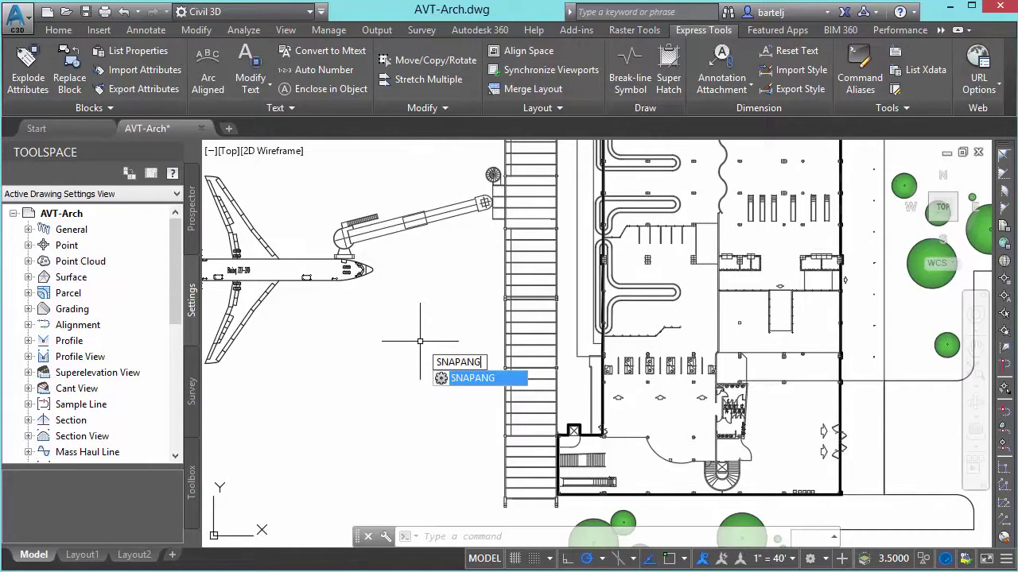
key(Return)
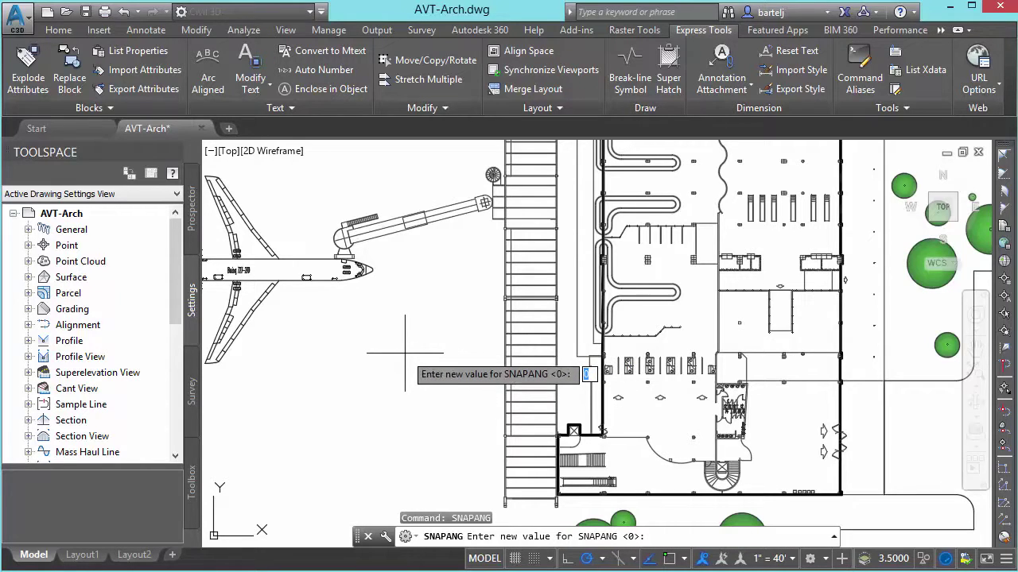
text(90)
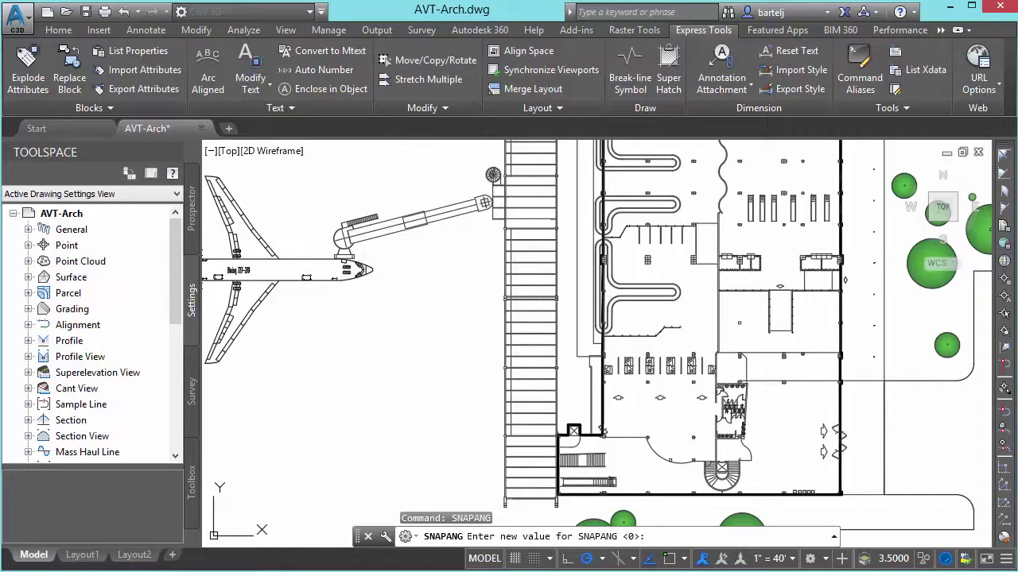
key(Escape)
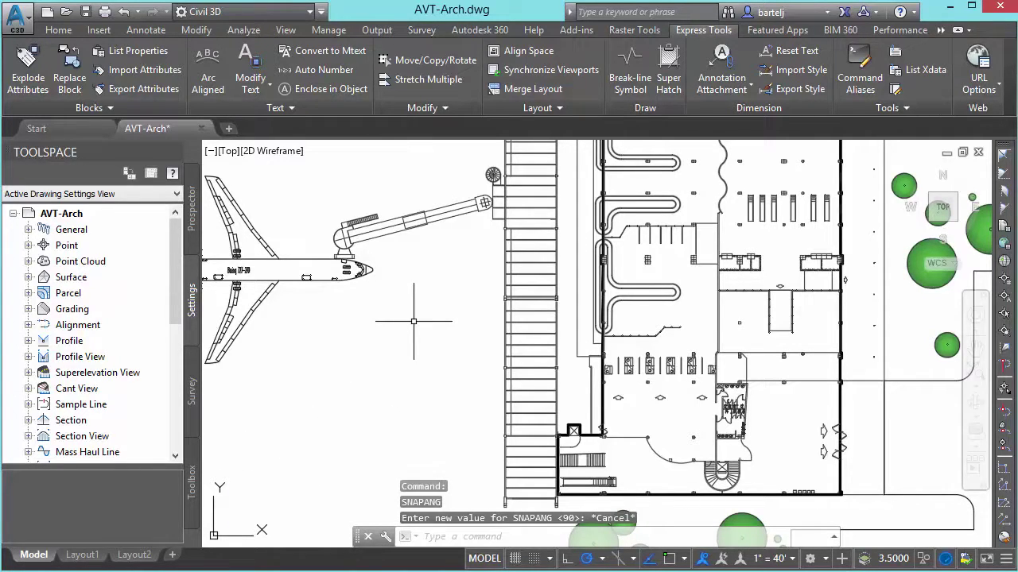
text(SNAPANG)
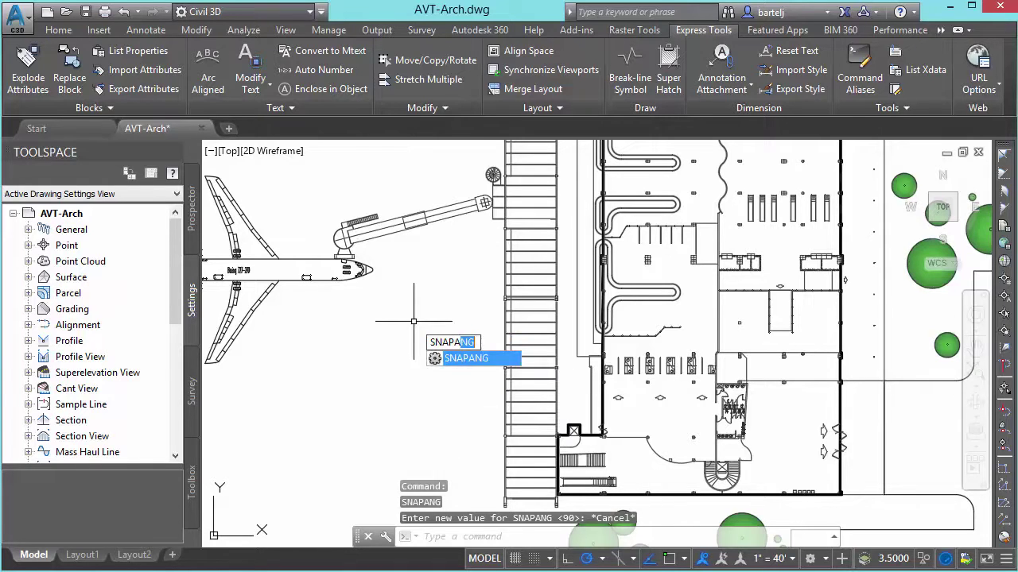
key(Return)
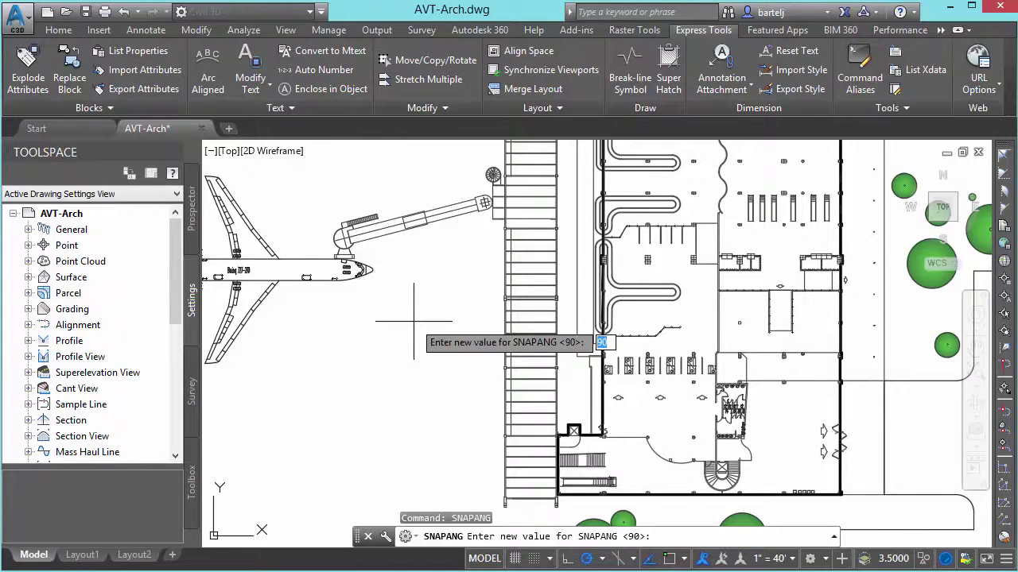
key(Escape)
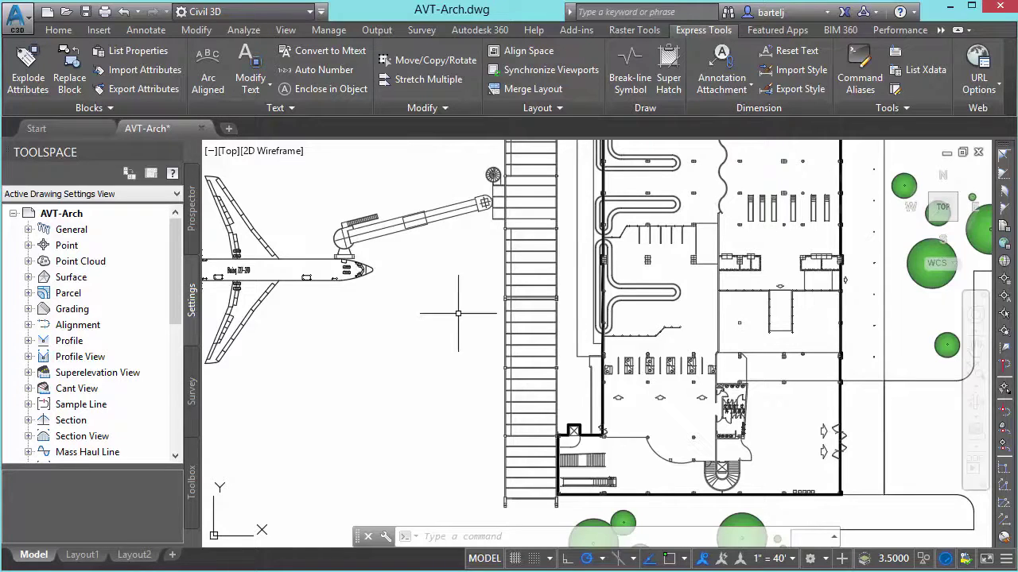
Reopen the System Variables editor and save all variables as Problem.svf in Desktop\Tool for Tuesday
click(894, 89)
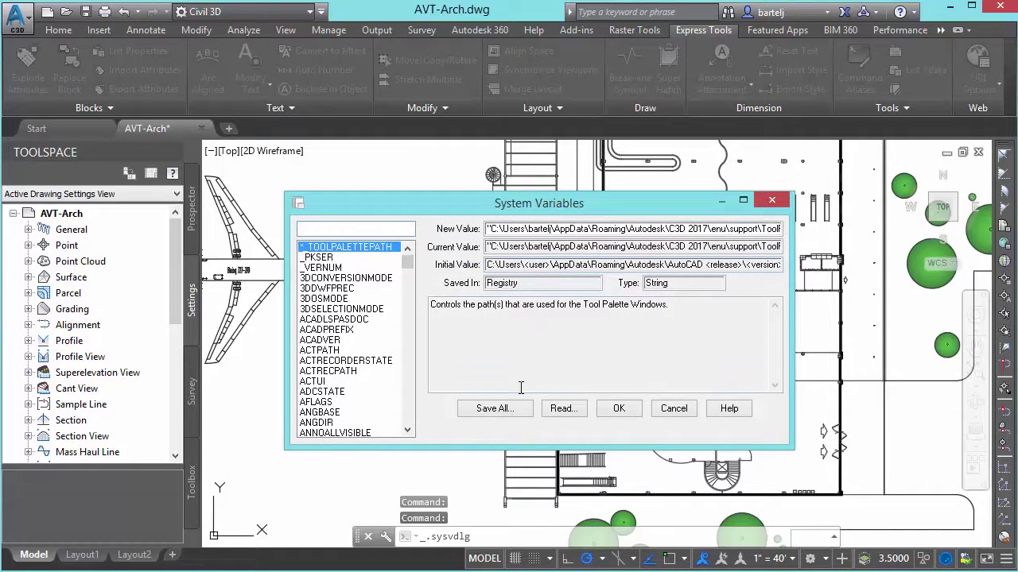
click(504, 407)
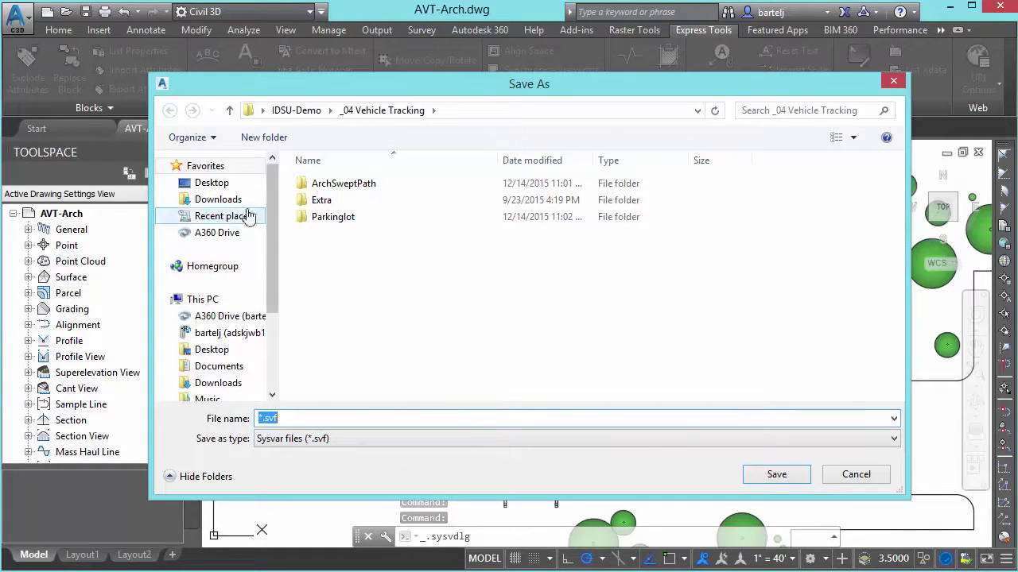
click(208, 184)
drag(896, 209, 903, 345)
click(606, 301)
double_click(606, 300)
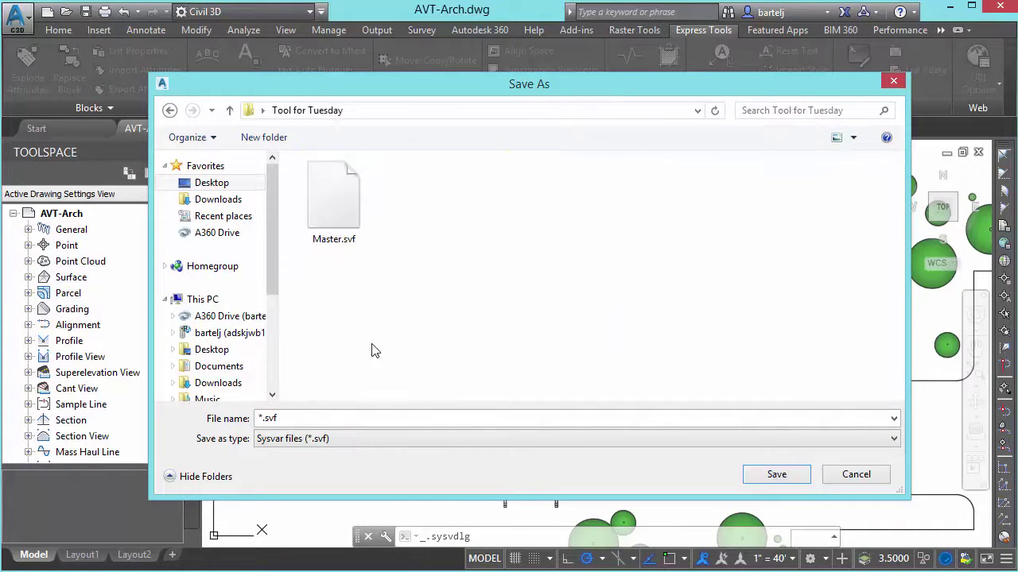
click(291, 417)
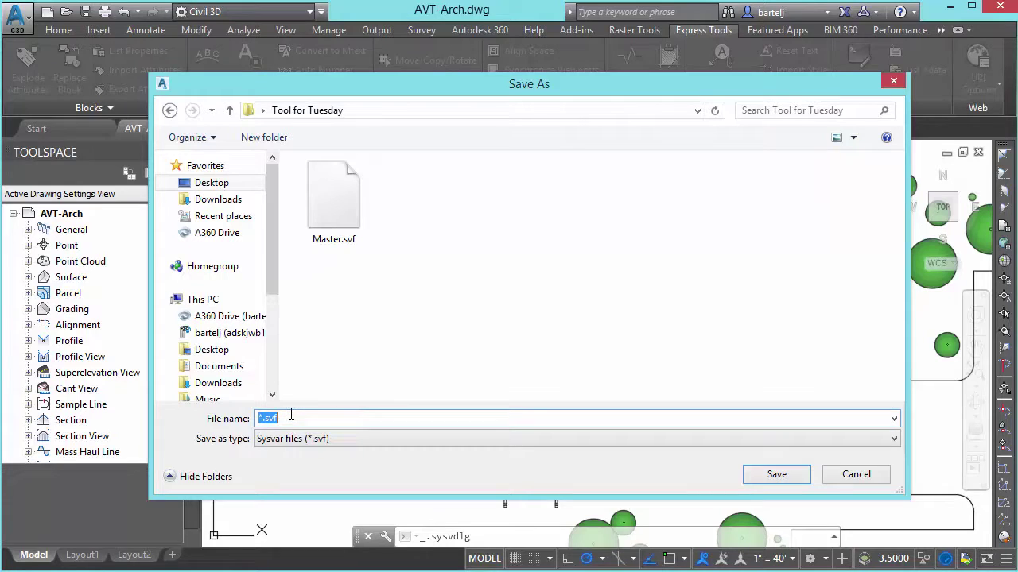
text(Problem)
click(775, 474)
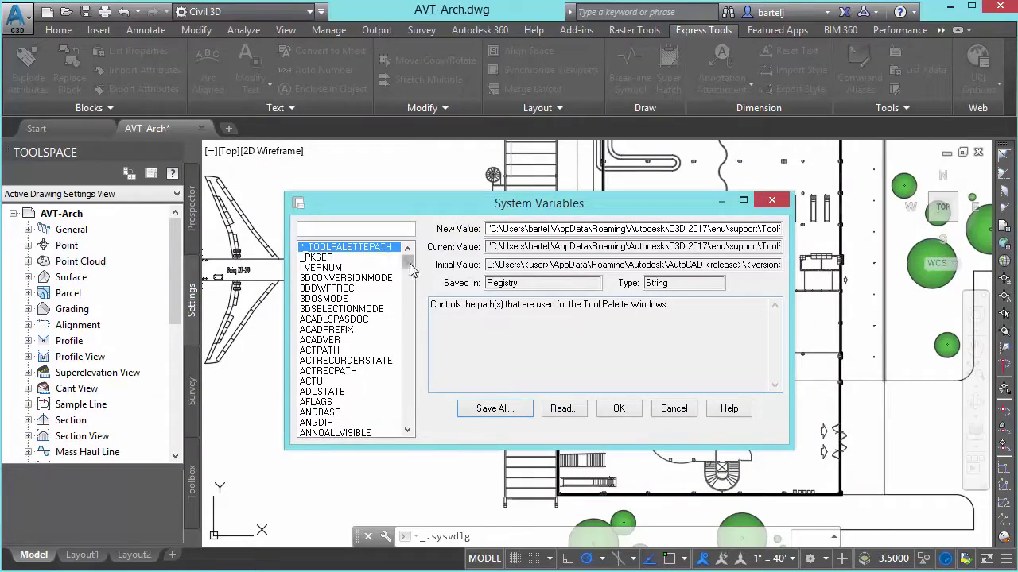
Find SNAPANG, confirm it reads 1.5708 against initial 0.0000, and cancel the editor
drag(409, 266, 421, 390)
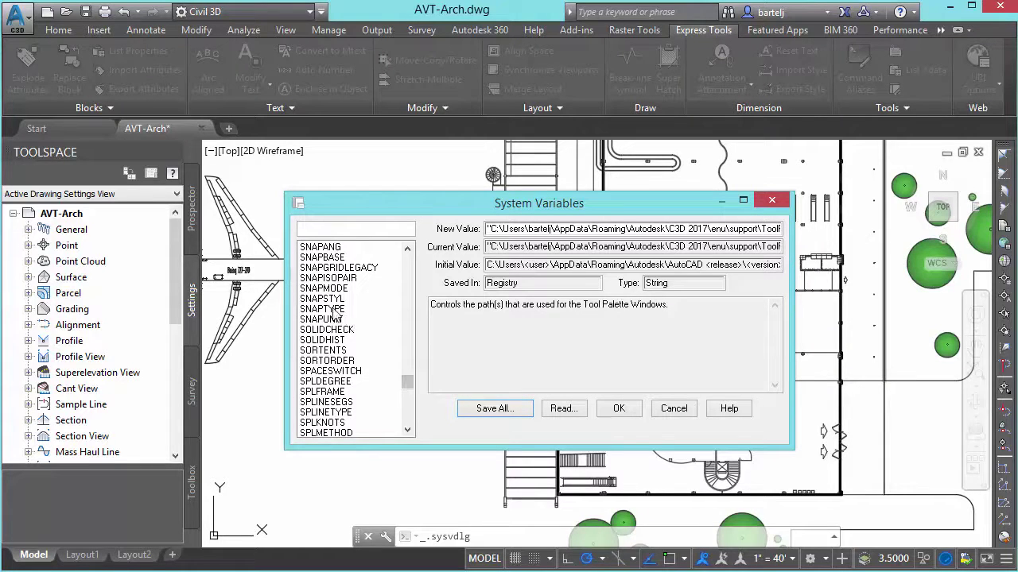
click(326, 248)
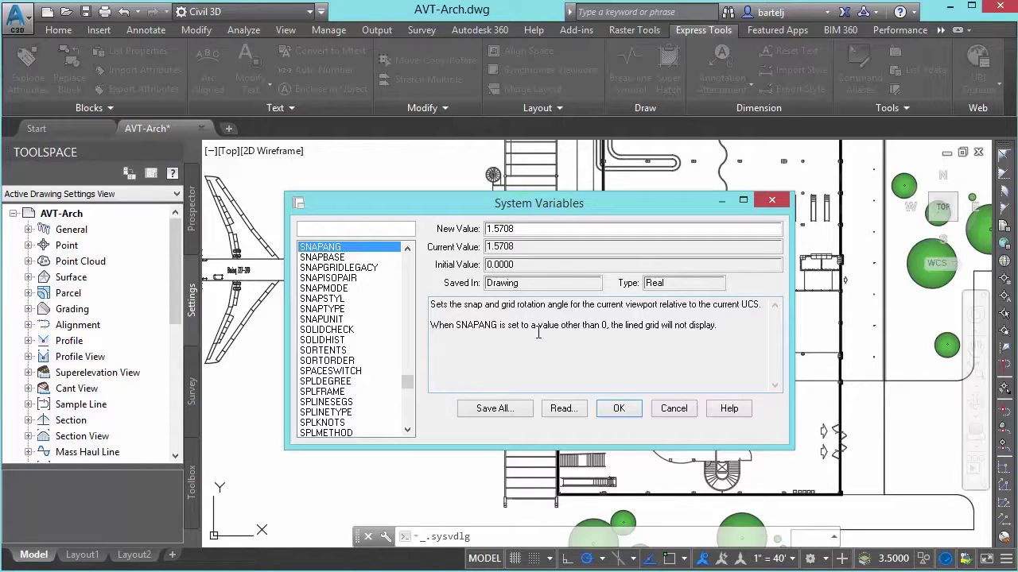
click(674, 409)
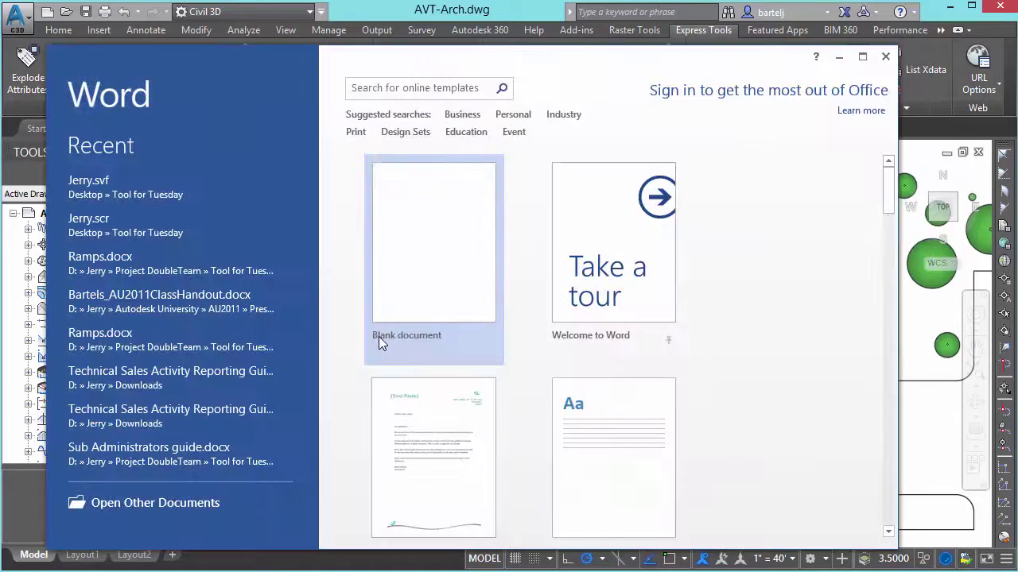
Create a blank Word document and open Review's Compare Documents dialog
click(429, 252)
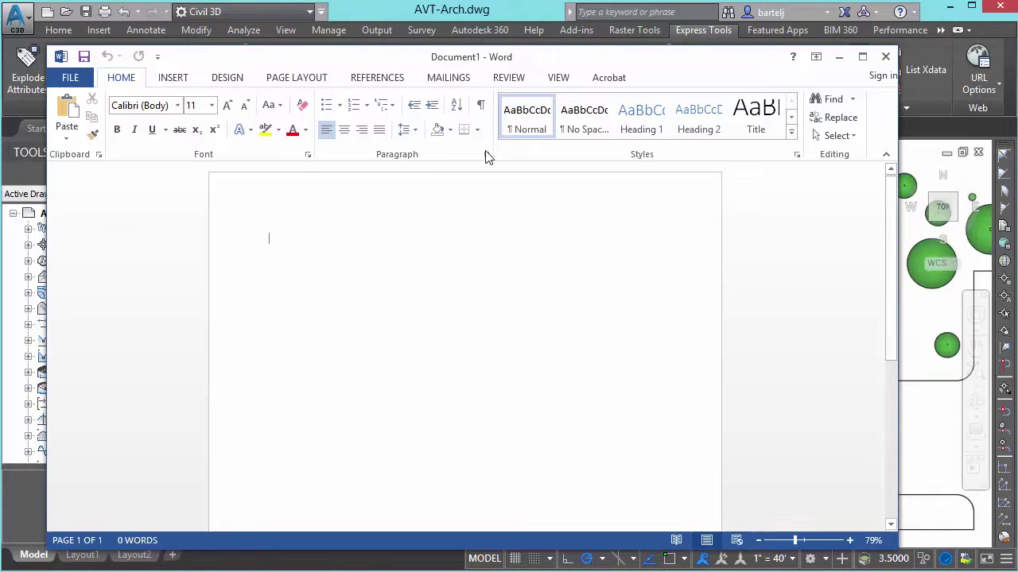
click(512, 80)
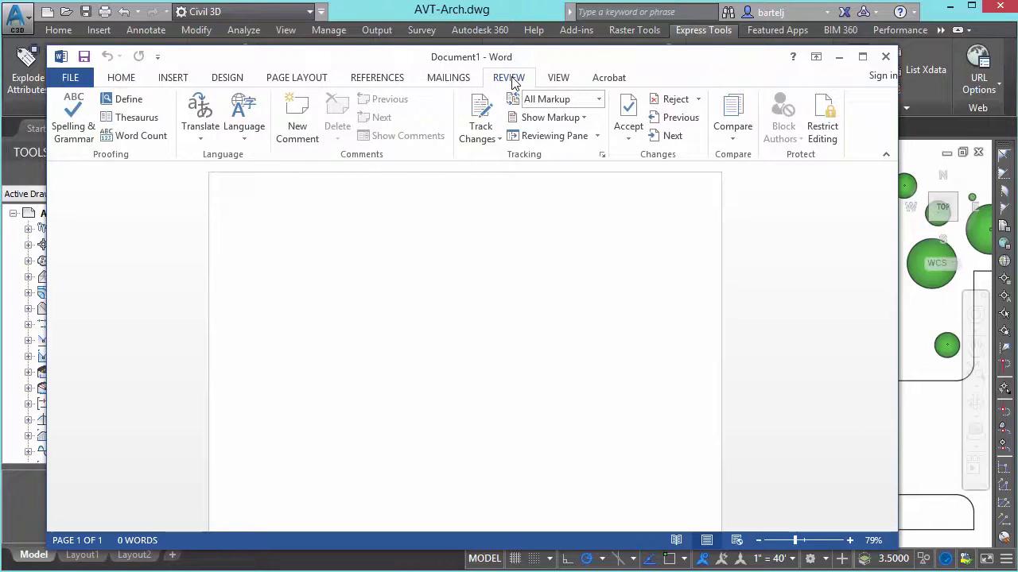
click(733, 127)
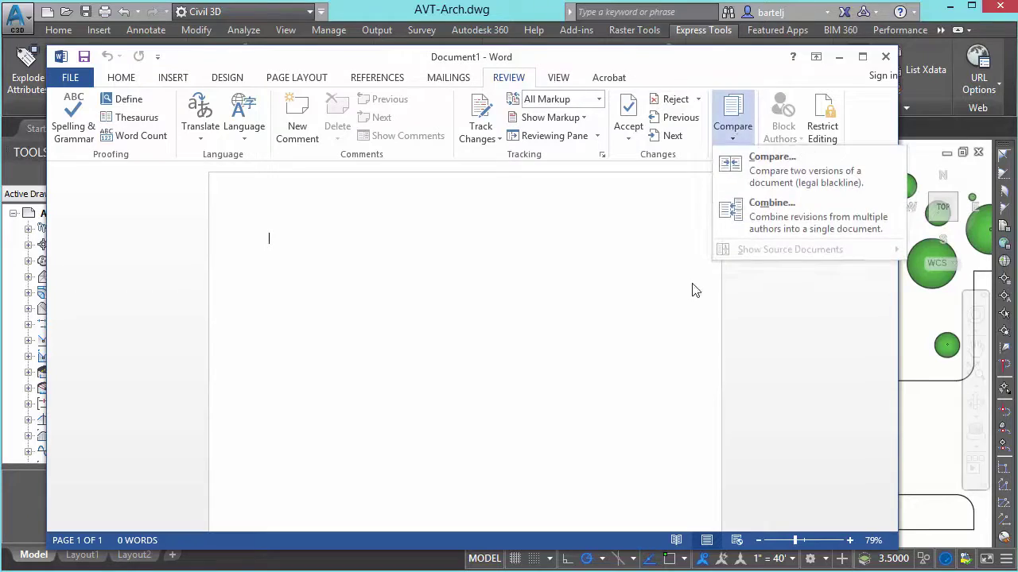
click(760, 218)
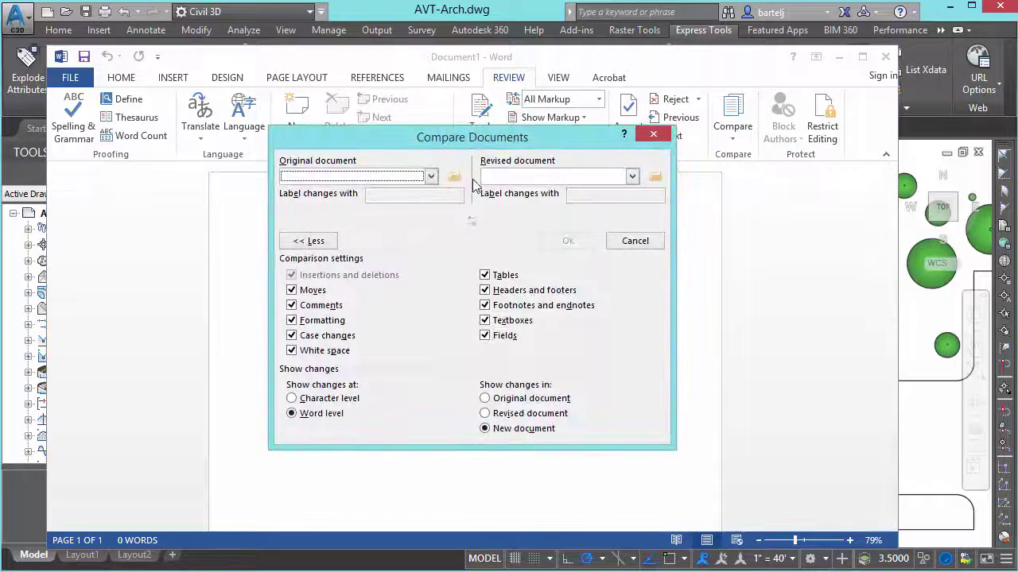
Pick Master.svf as the original and Problem.svf as the revised file from Tool for Tuesday
click(454, 176)
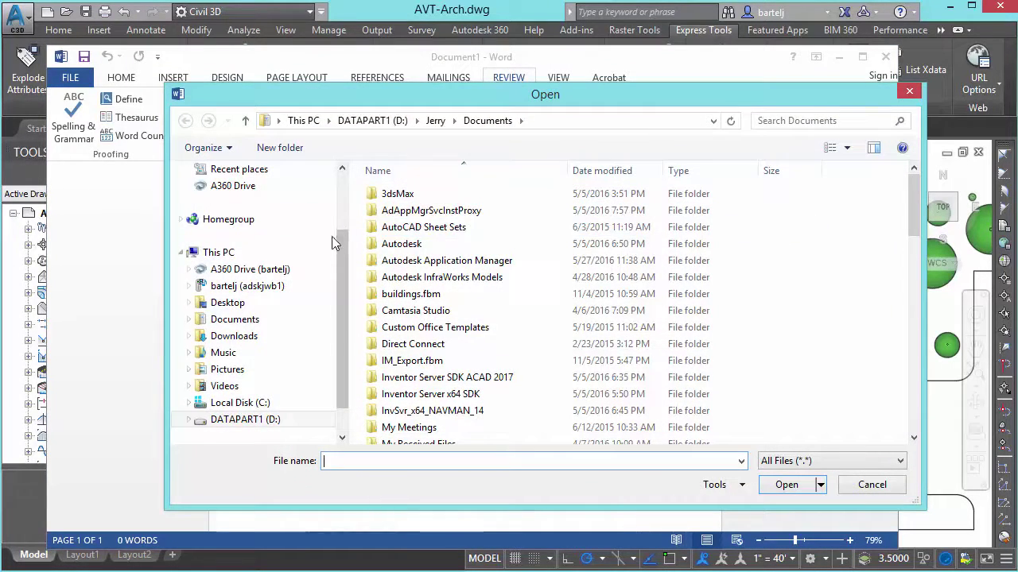
drag(337, 237, 352, 210)
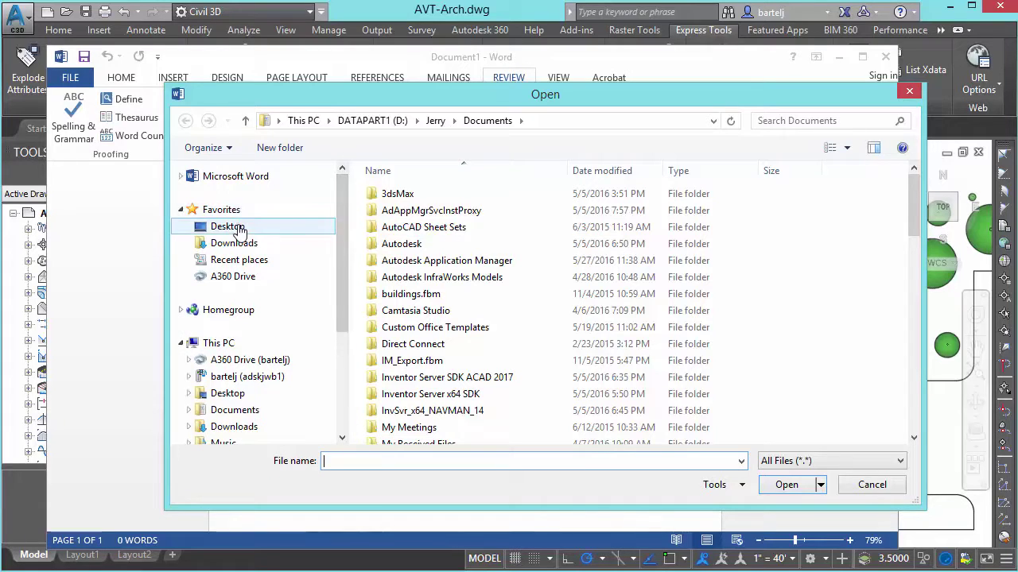
click(242, 227)
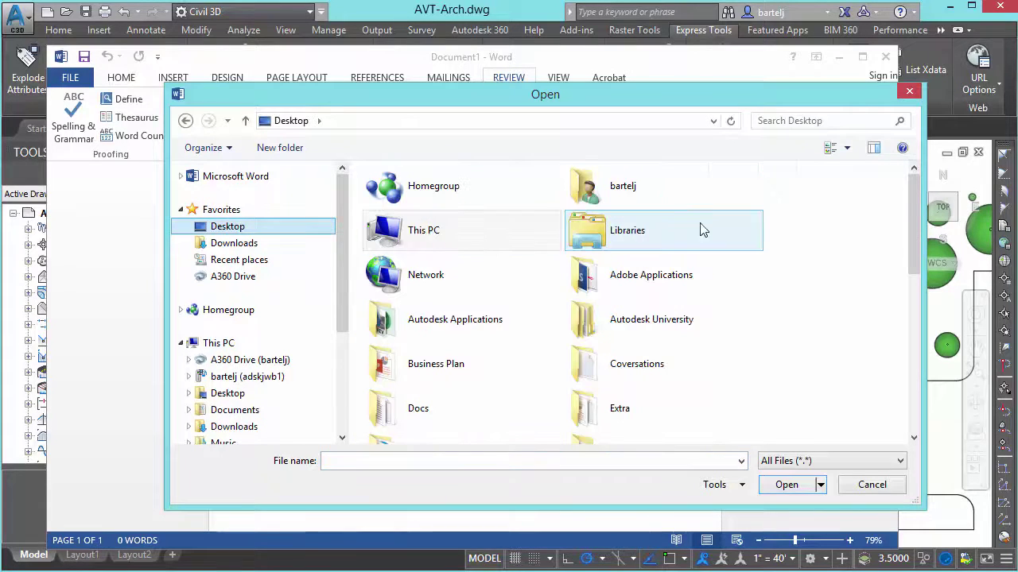
drag(913, 252, 908, 395)
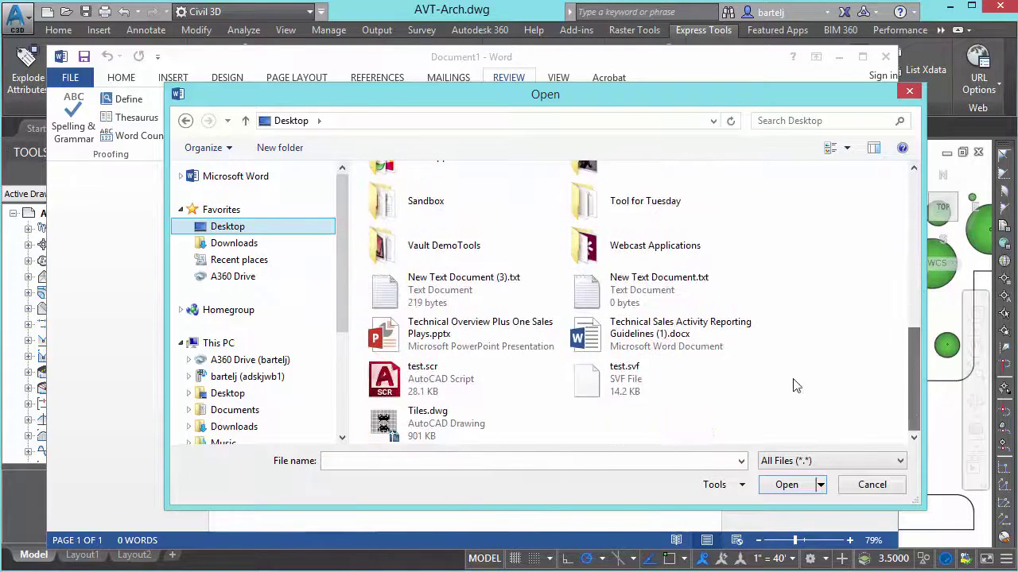
double_click(633, 204)
click(402, 216)
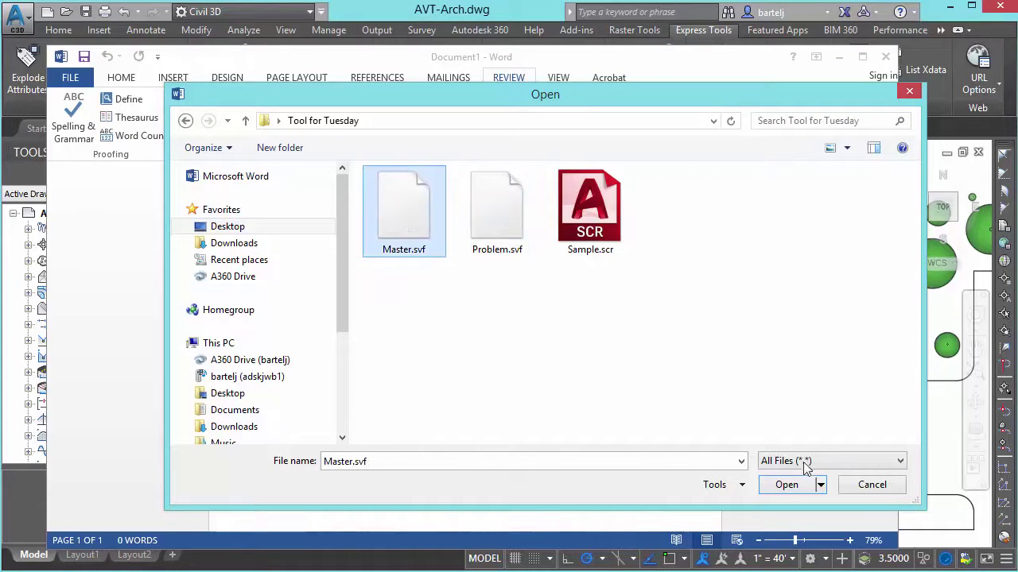
click(786, 484)
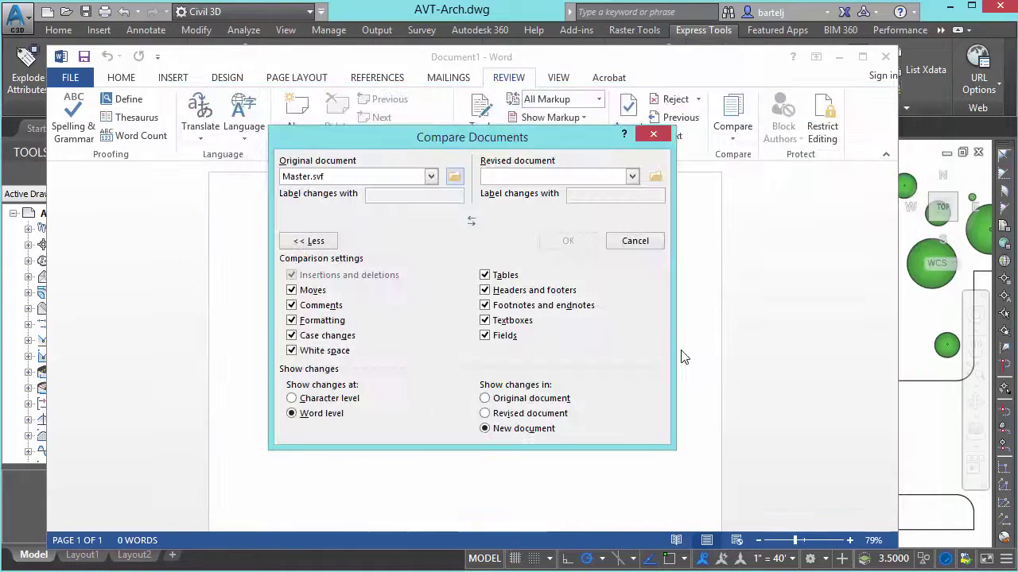
click(655, 175)
click(429, 210)
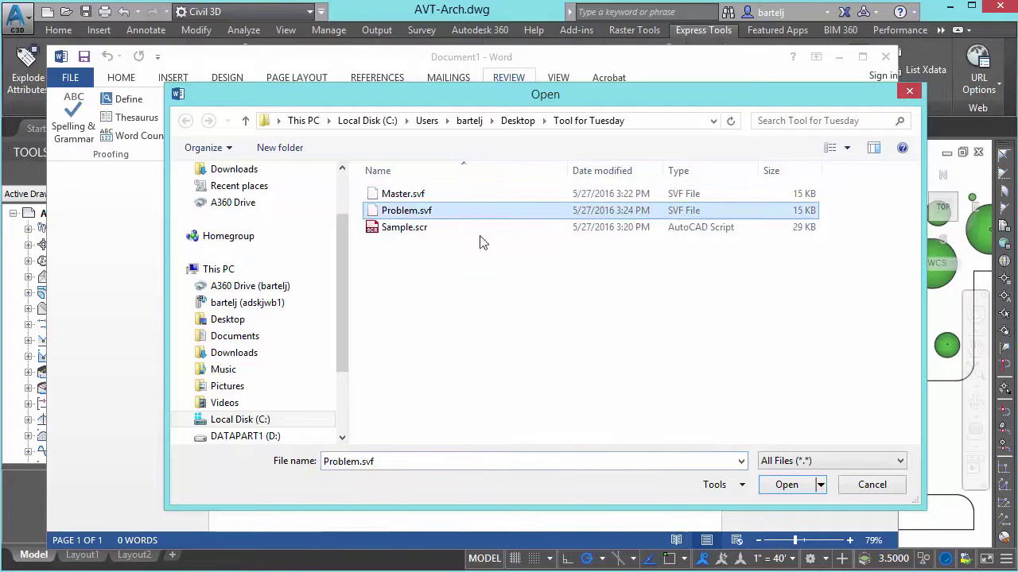
click(779, 484)
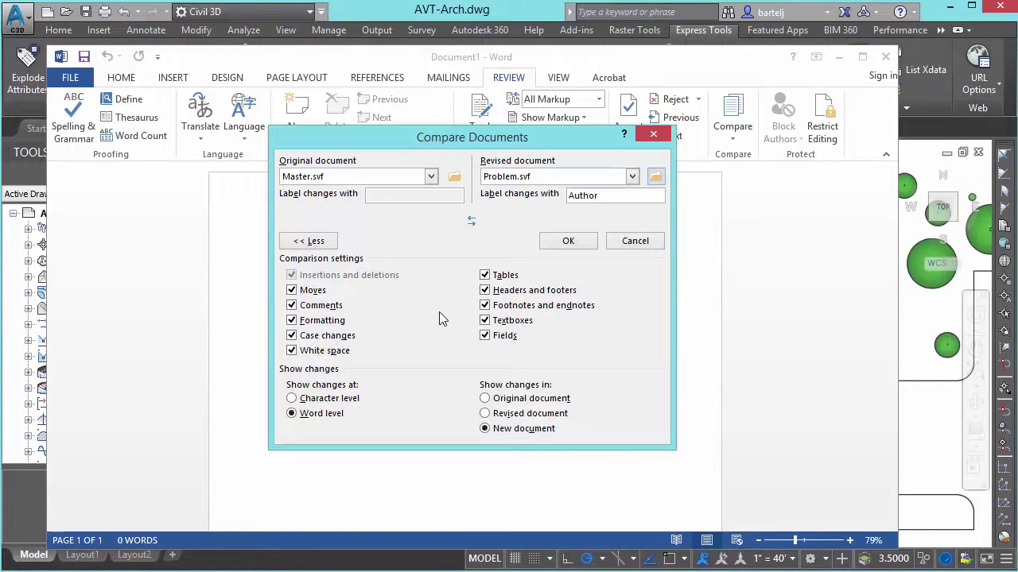
Run the comparison and jump to the revision showing SNAPANG changed from 0.0000 to 1.5708
click(570, 243)
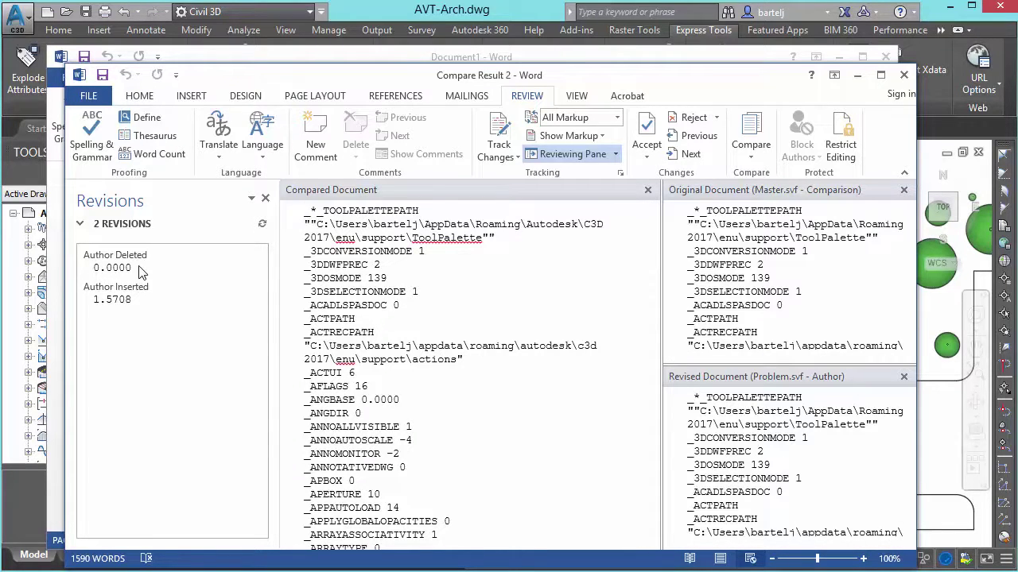
click(94, 268)
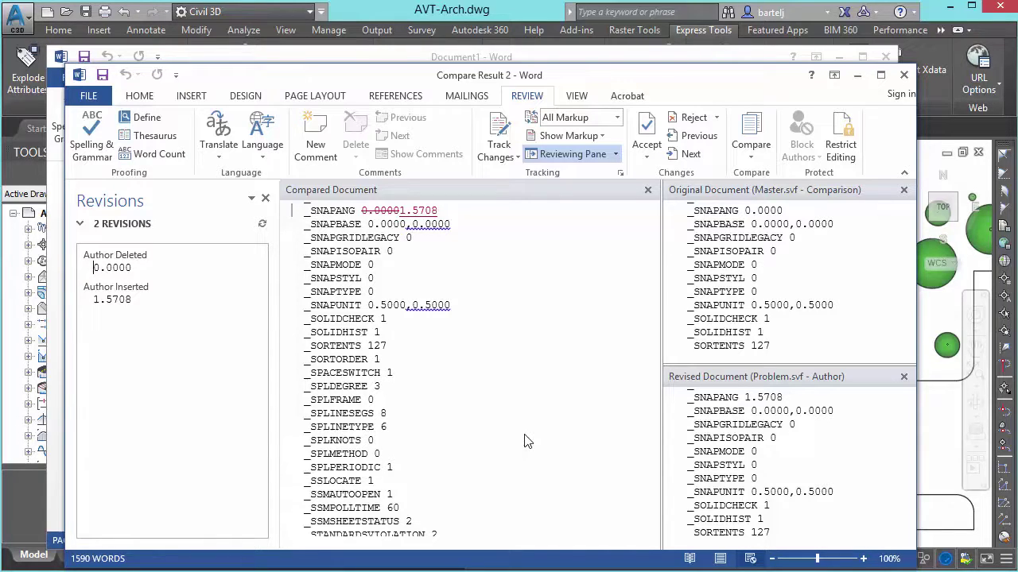
Discard the Word comparison result unsaved and exit Word, back to the AVT-Arch airport drawing
click(904, 76)
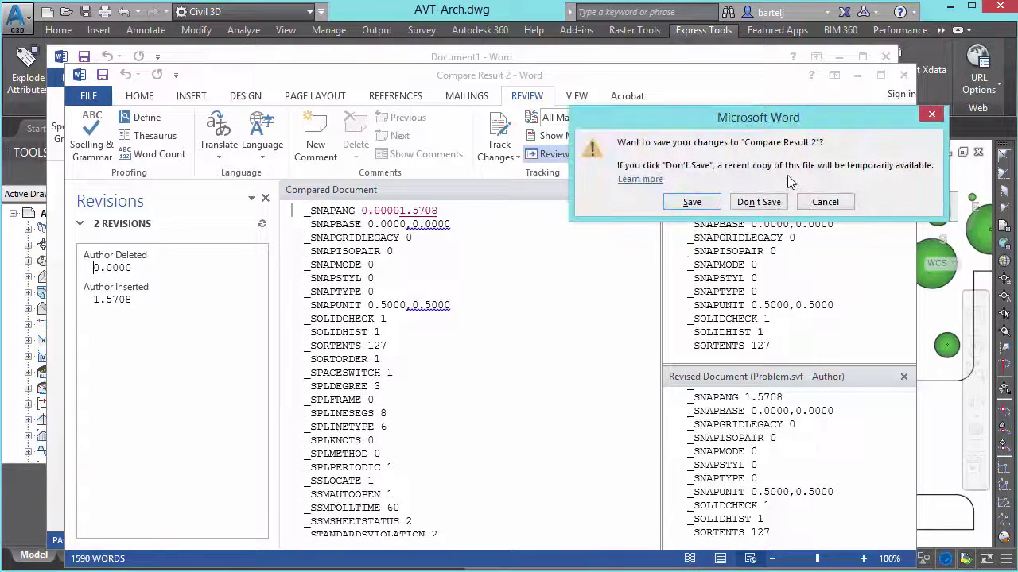
click(768, 202)
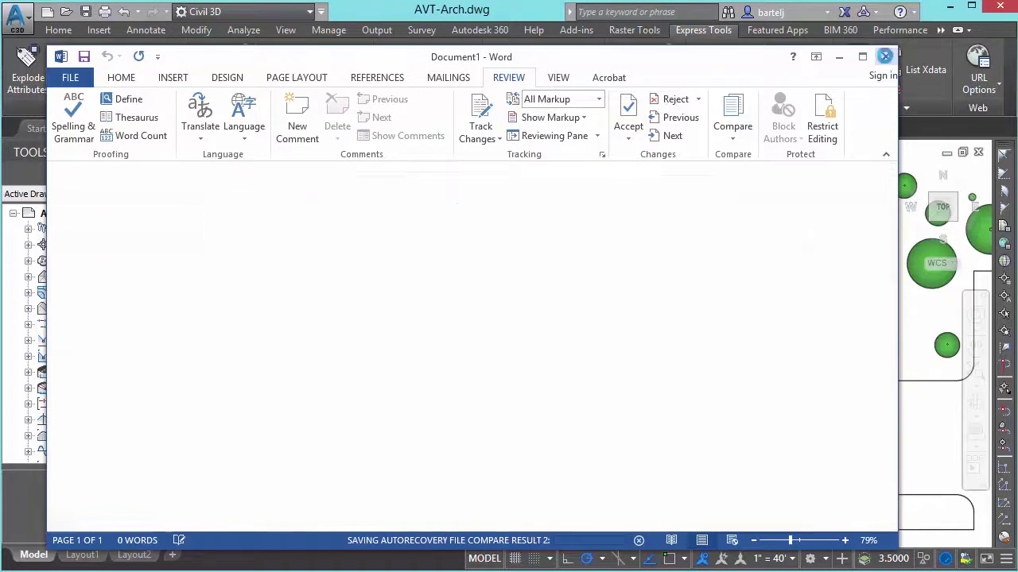
click(885, 57)
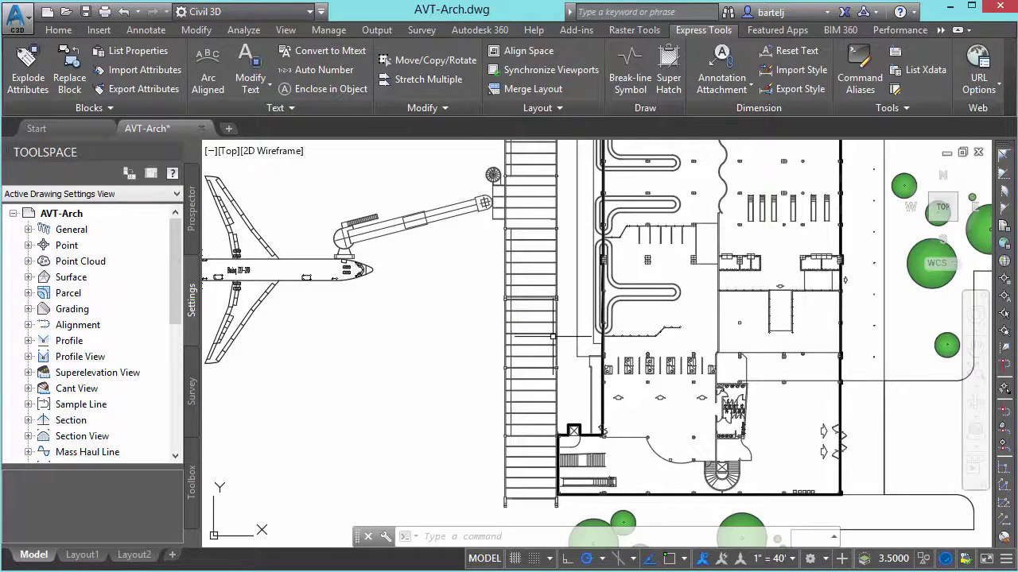